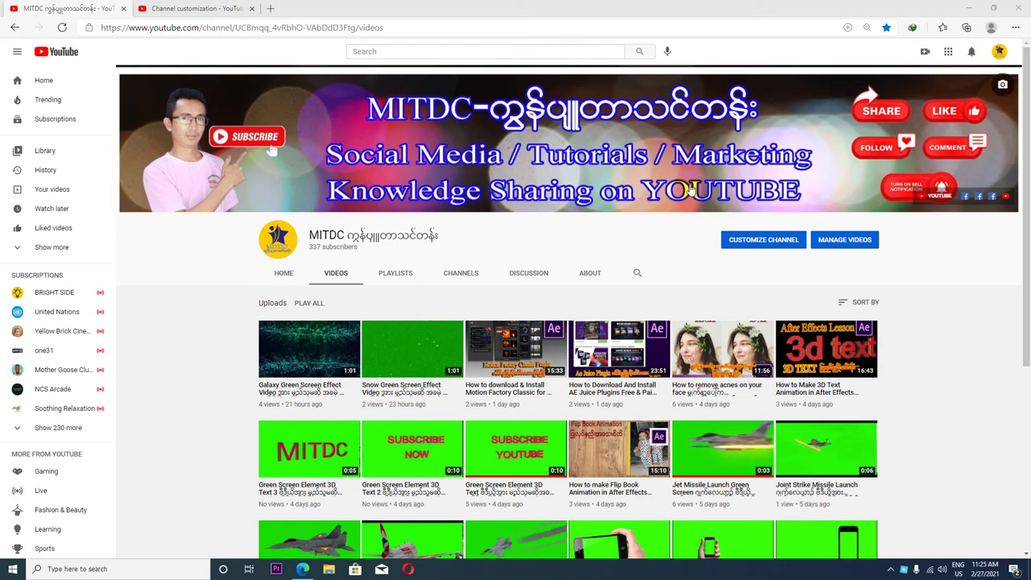
click(969, 8)
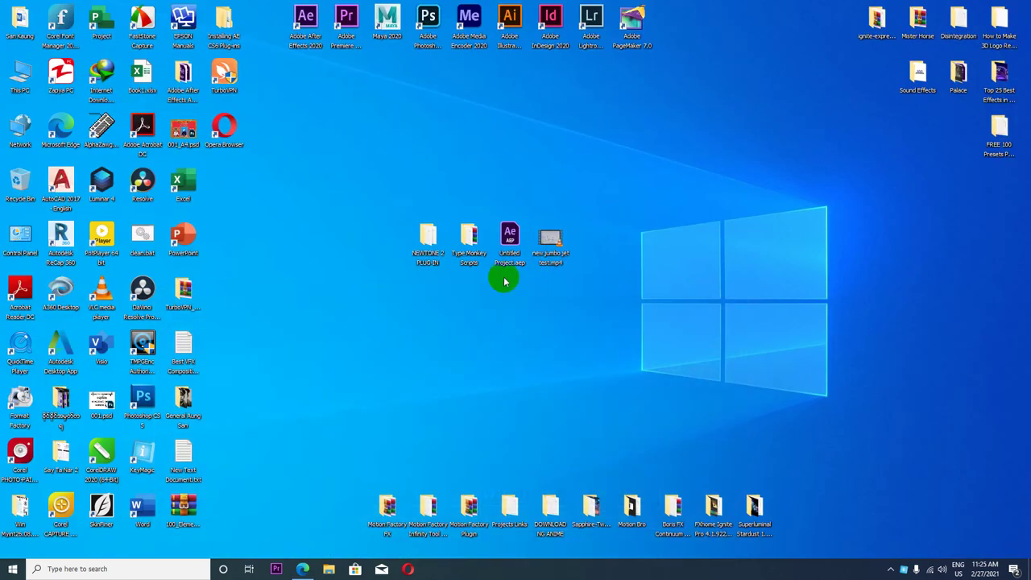
drag(426, 244, 446, 166)
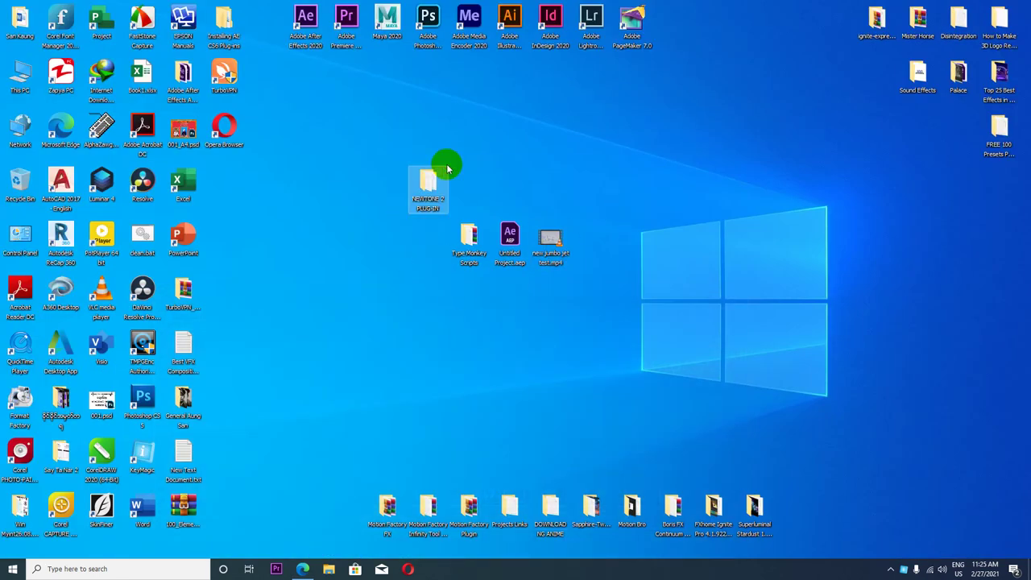
drag(468, 236, 466, 187)
drag(395, 171, 471, 234)
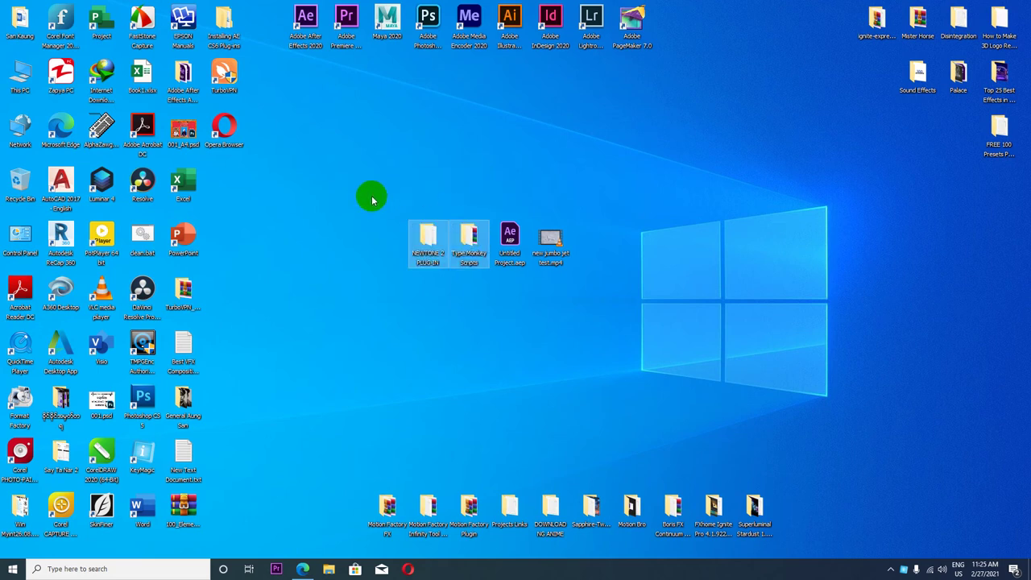
drag(369, 214, 482, 290)
click(509, 240)
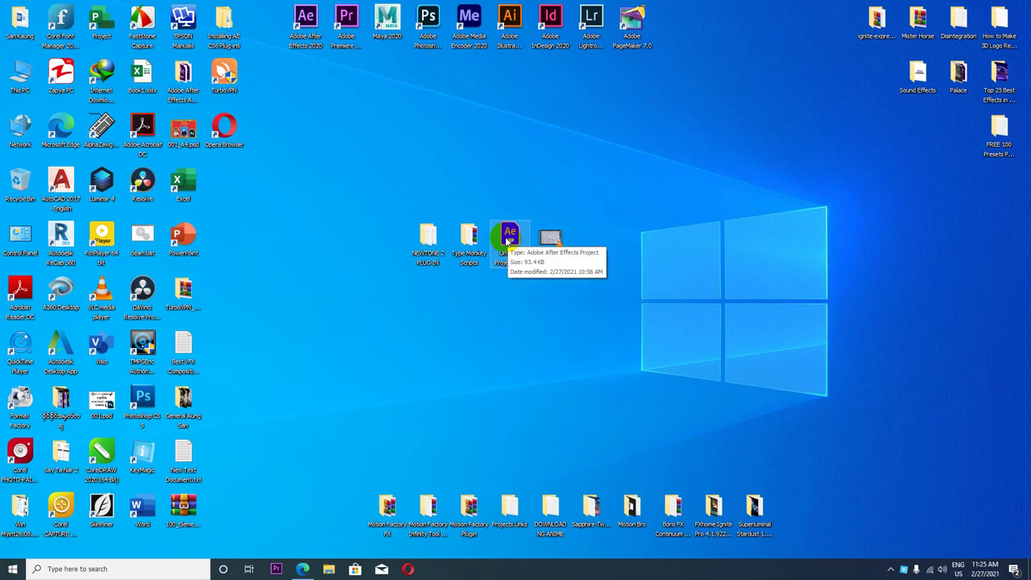
mouse_move(373, 222)
mouse_down()
mouse_move(592, 298)
mouse_move(470, 279)
mouse_move(391, 228)
mouse_up()
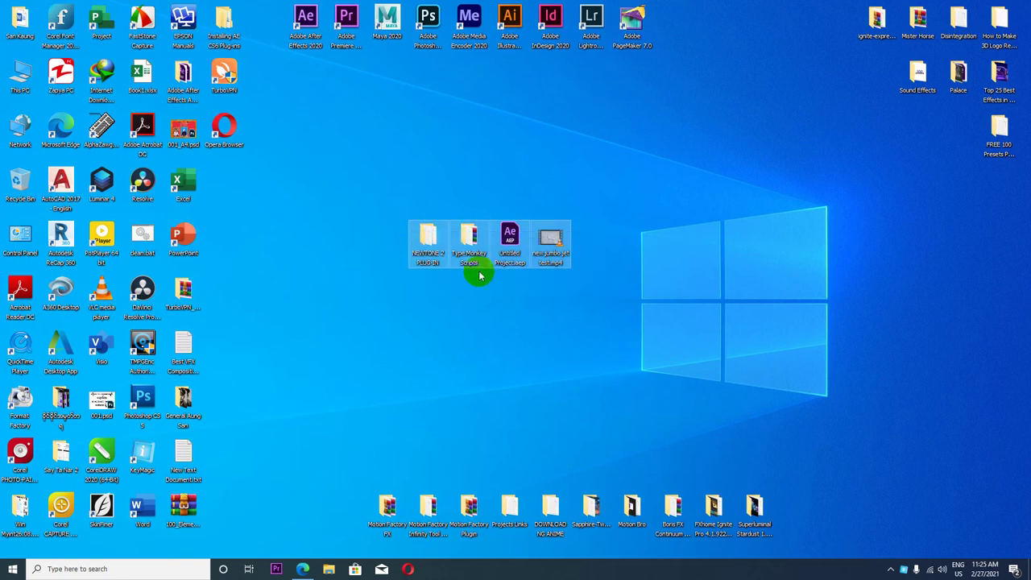
click(302, 569)
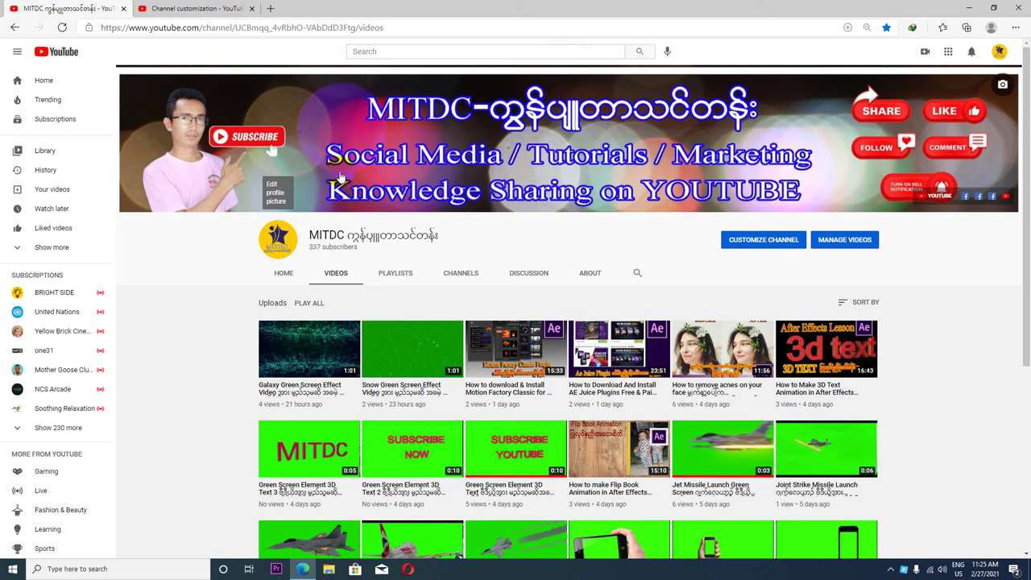
click(969, 7)
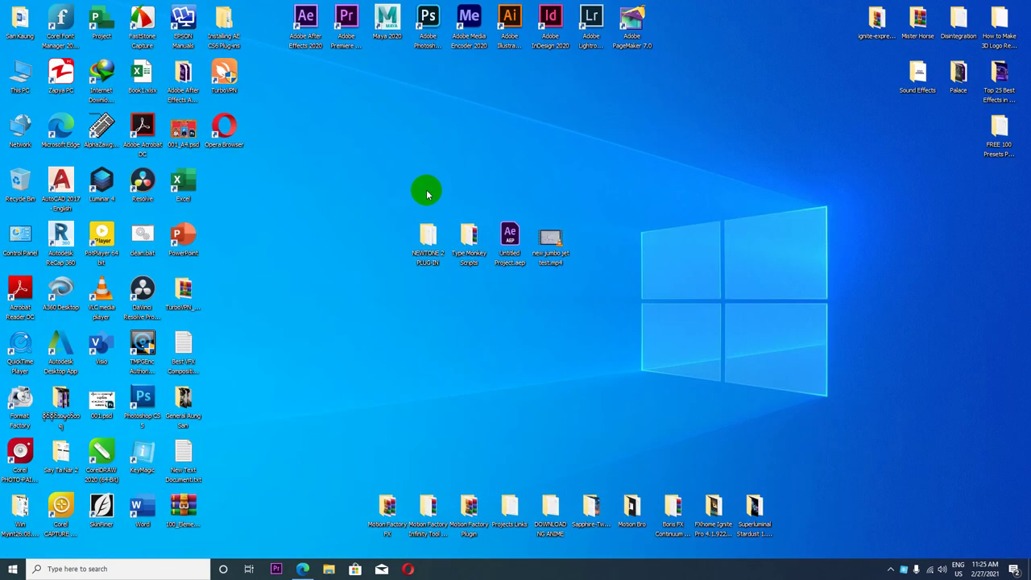
Inside NEWTONE 2 PLUG-IN, extract Motion-Brain-NEWTON2.rar here and select the new MBN2.0.73 folder.
double_click(427, 233)
drag(698, 121, 746, 110)
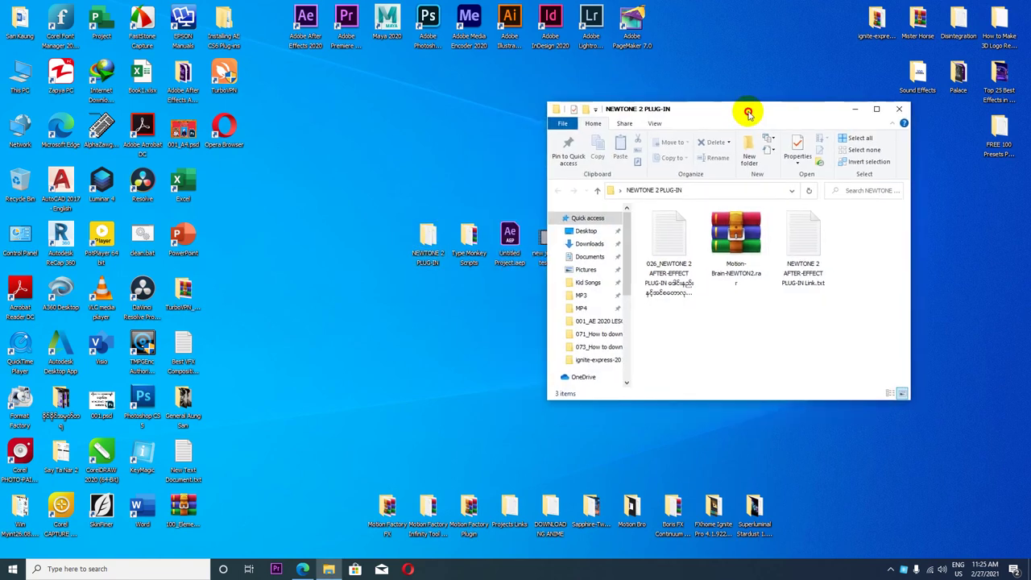
click(757, 241)
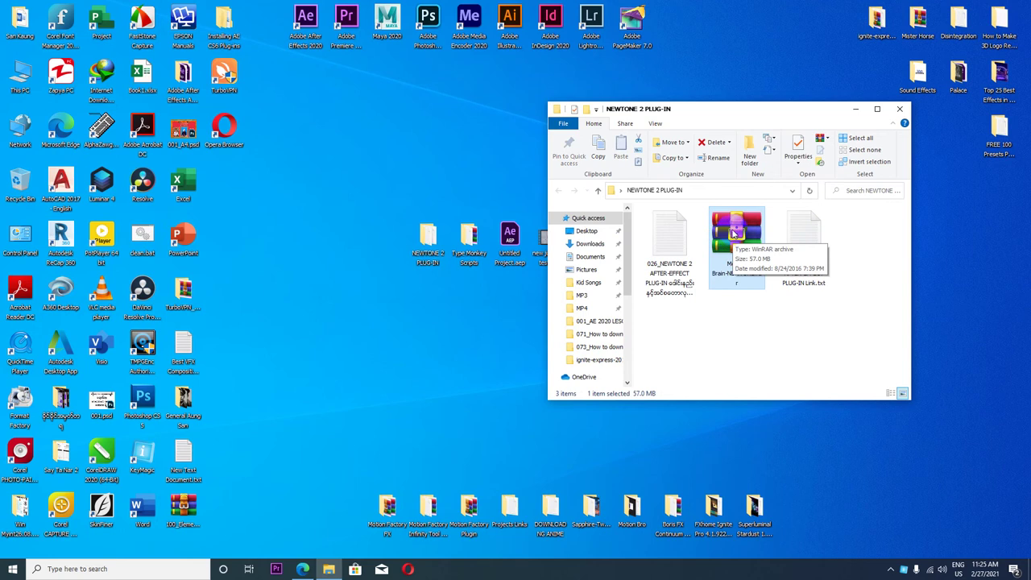
right_click(733, 233)
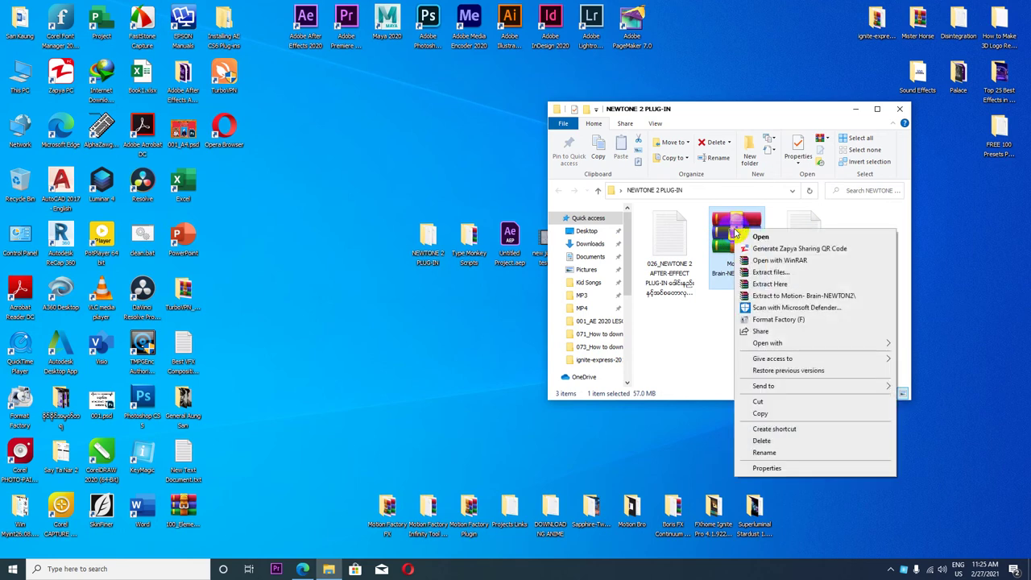
click(810, 284)
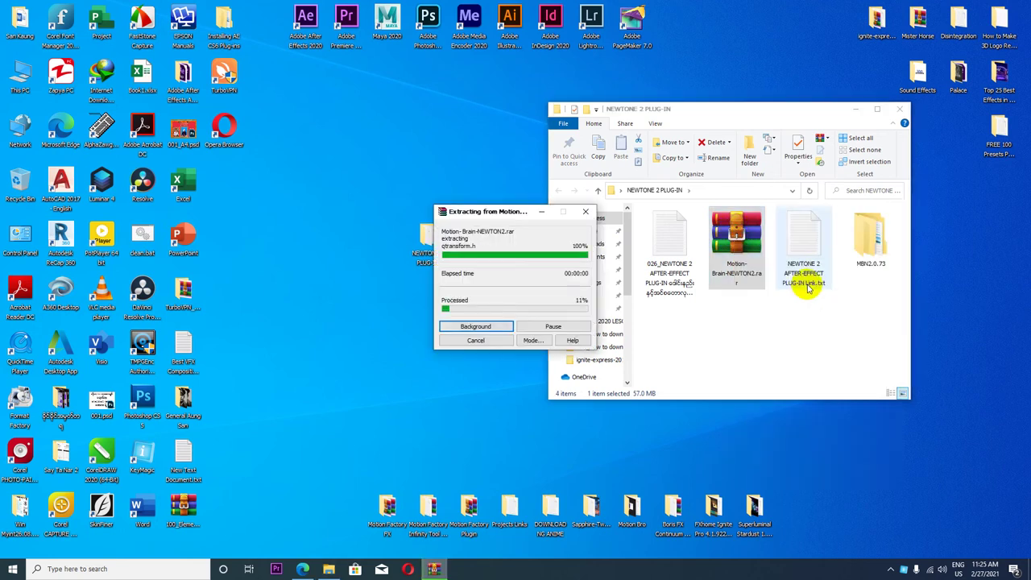
click(869, 256)
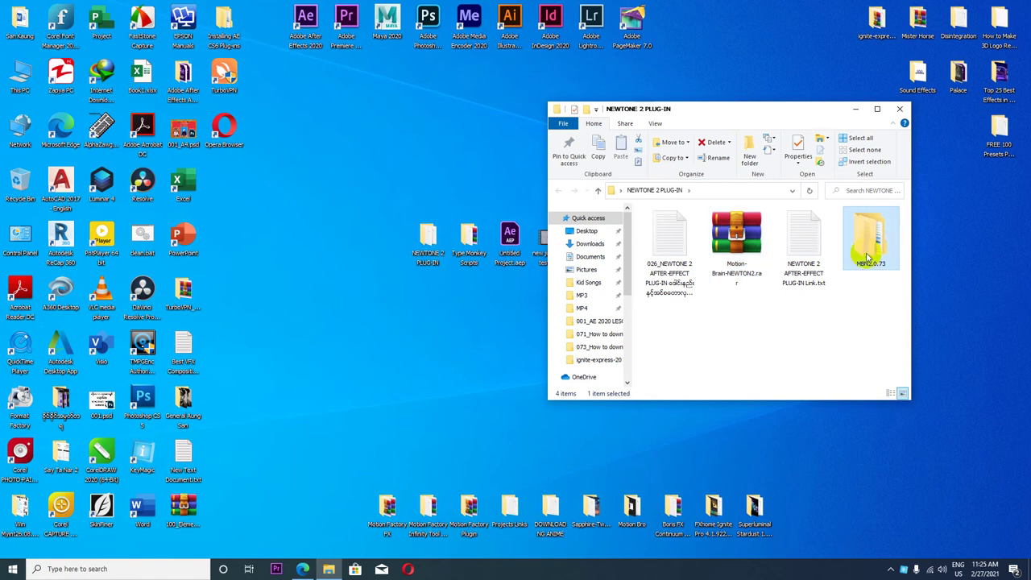
Open MBN2.0.73 and Motion.Boutique.Newton.2.0.73.WiN.MacOSX, then copy the Newton 2 WiN folder.
double_click(876, 246)
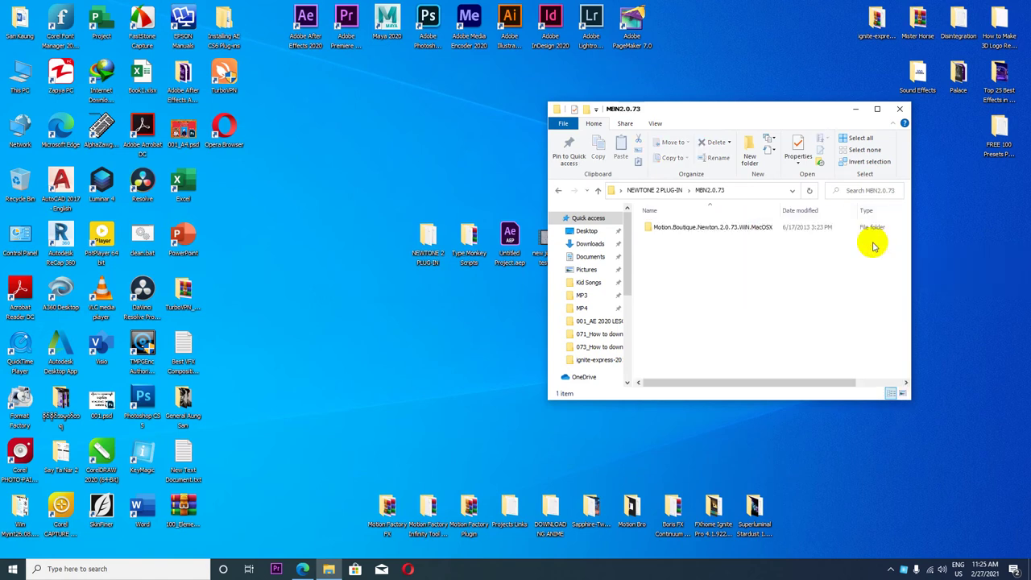
double_click(655, 228)
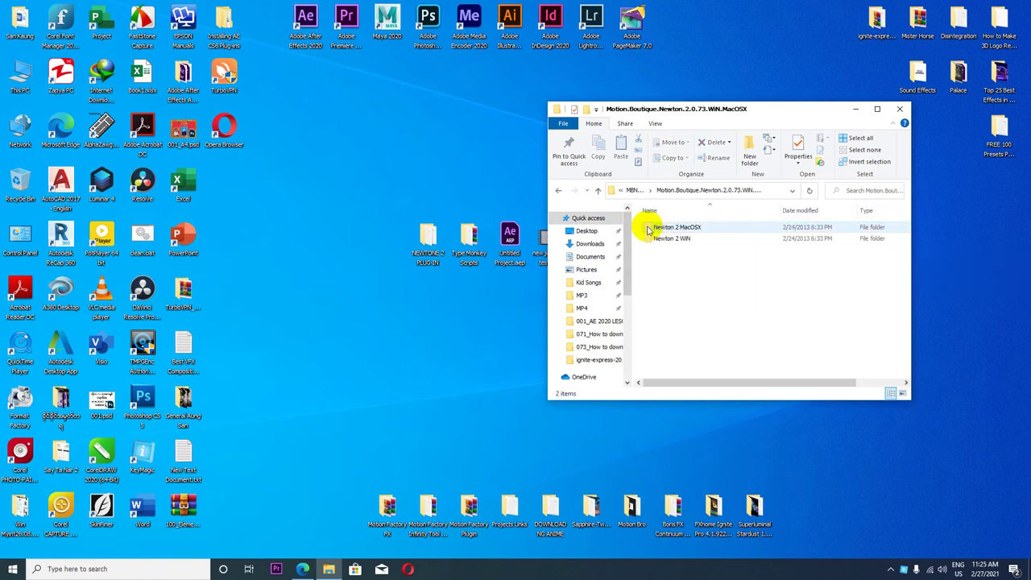
click(682, 243)
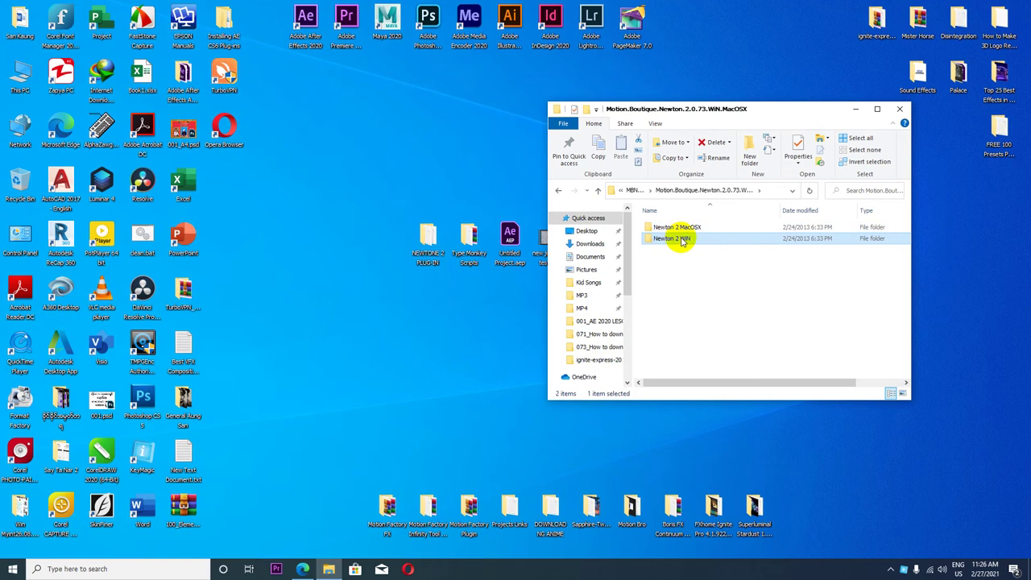
right_click(681, 240)
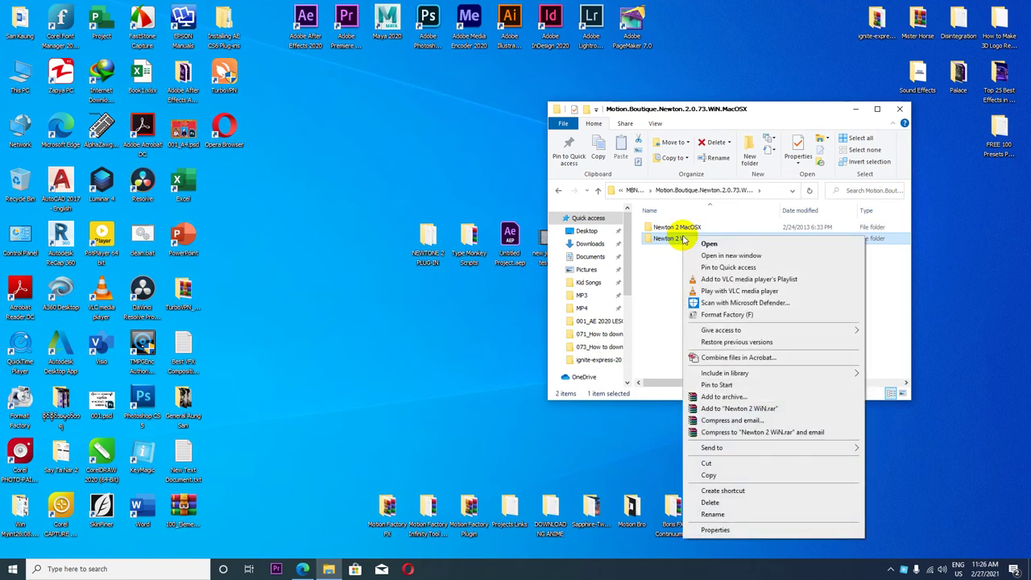
click(709, 475)
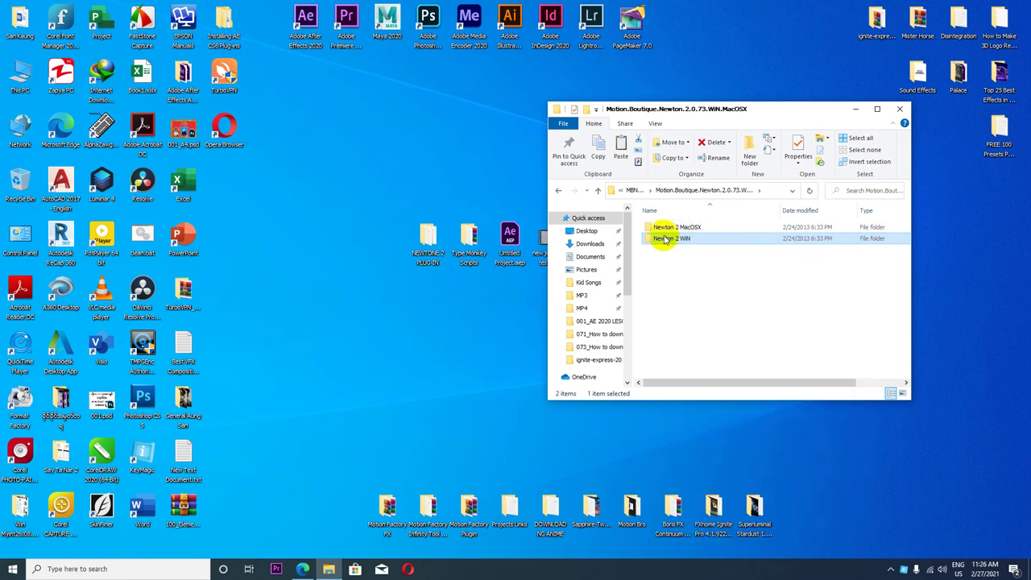
Look inside Newton 2 WiN, return to its parent folder, and copy Newton 2 WiN again.
double_click(670, 238)
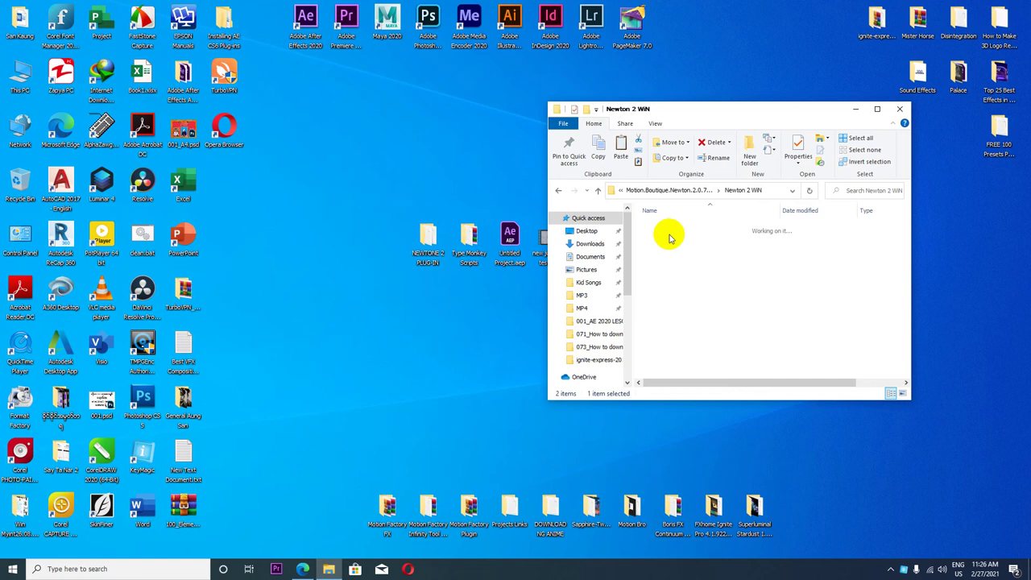
click(556, 190)
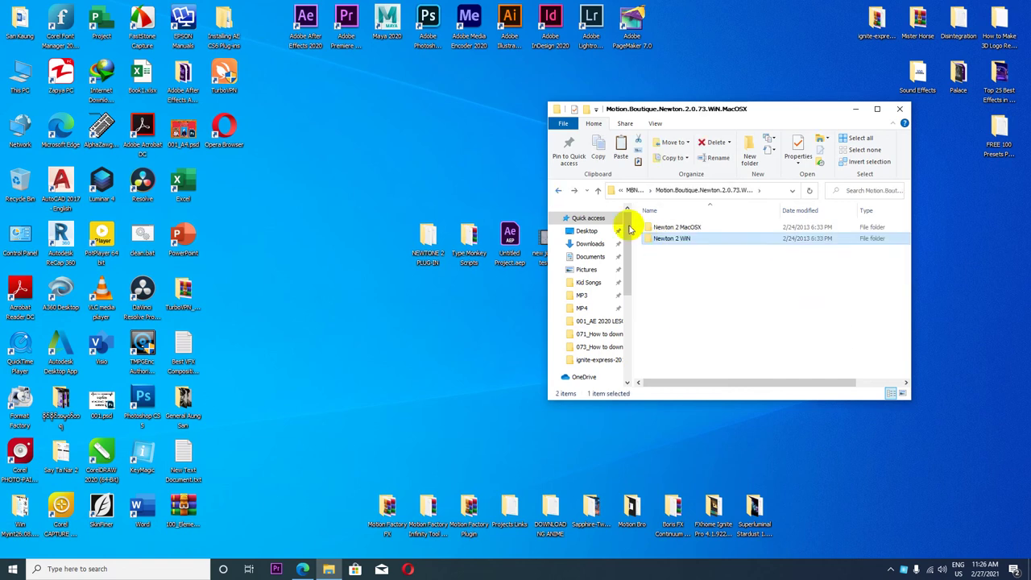
right_click(667, 238)
click(706, 480)
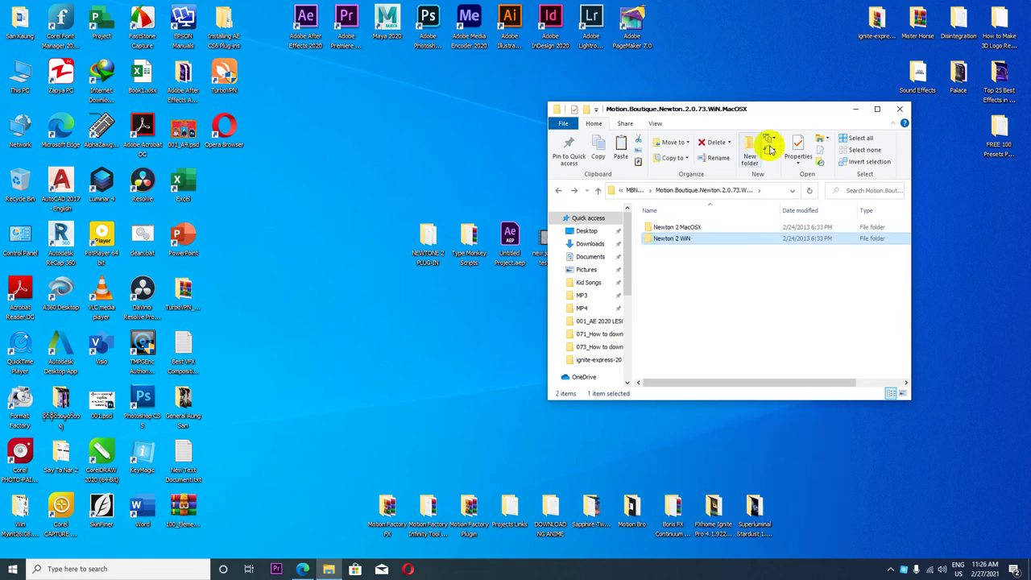
drag(780, 113, 850, 60)
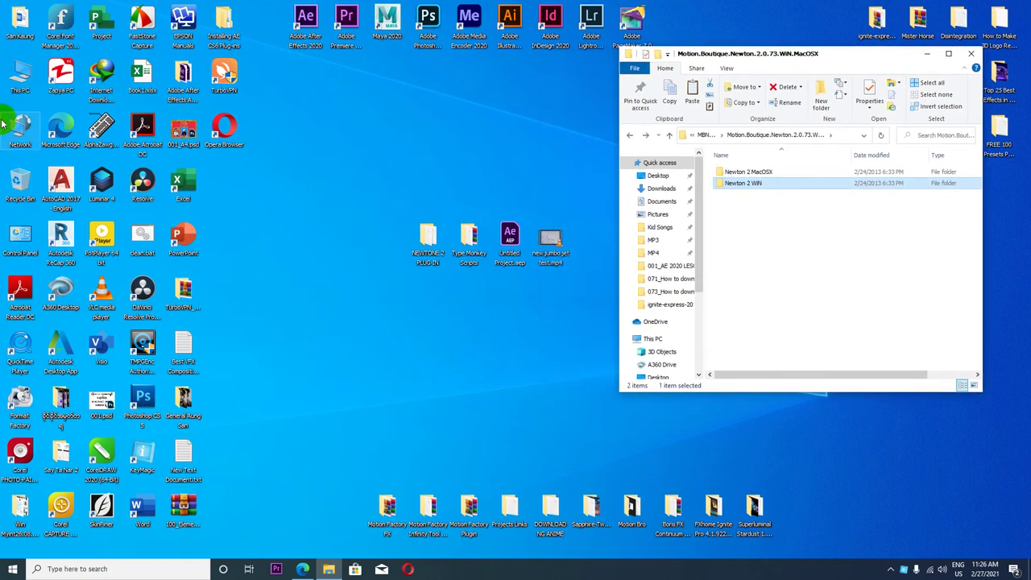
Open a second This PC window and arrange it on the left.
double_click(21, 74)
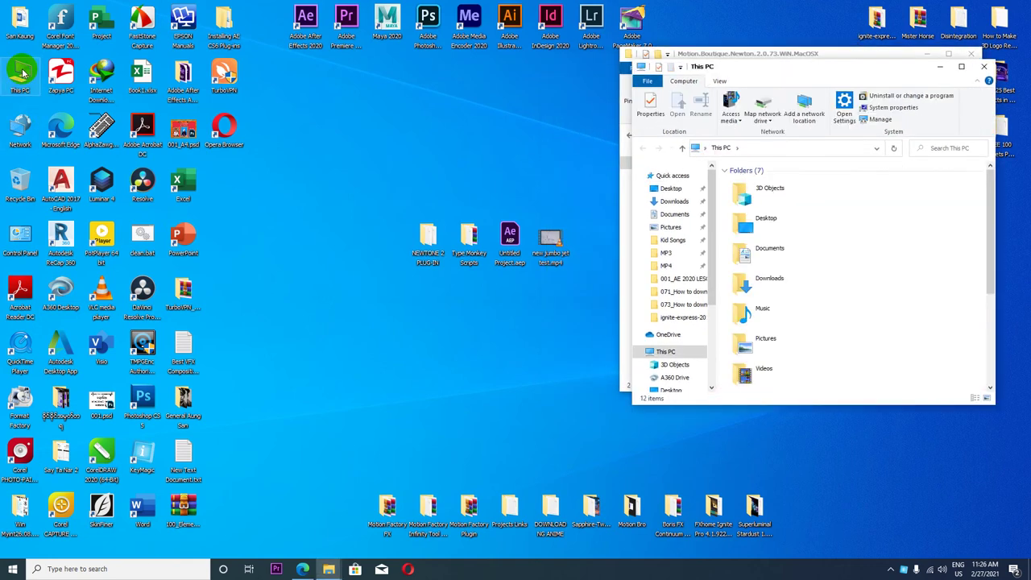
drag(903, 58, 309, 82)
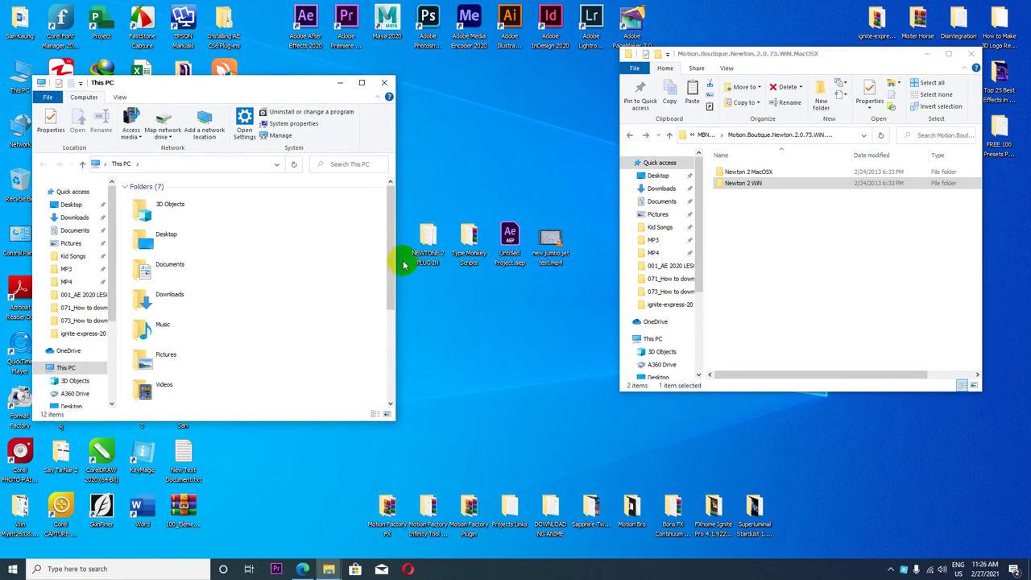
drag(397, 258, 543, 266)
Browse to C:\Program Files\Adobe\Adobe After Effects 2020\Support Files and open Newton 2 WIN alongside.
double_click(316, 315)
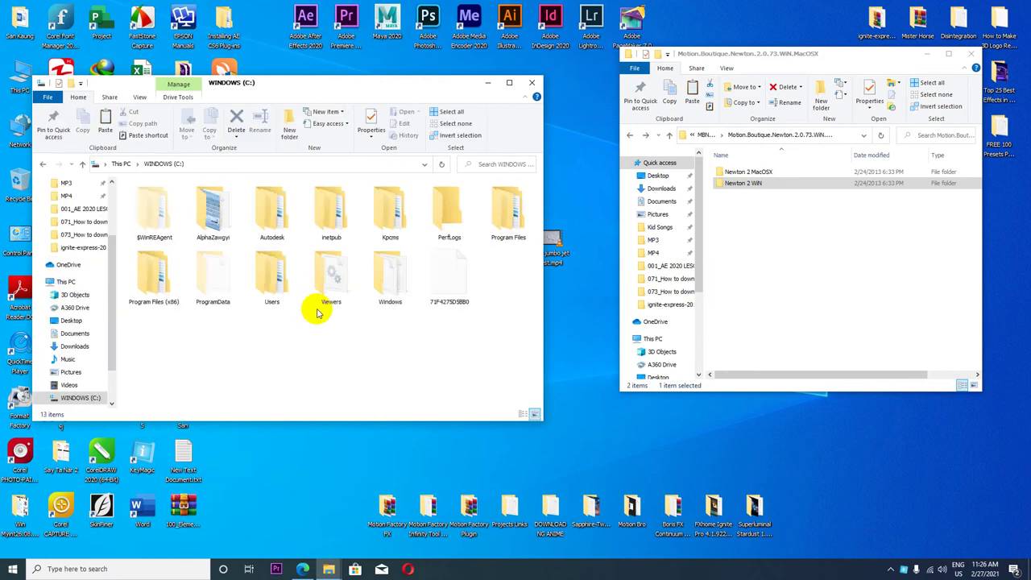
double_click(499, 219)
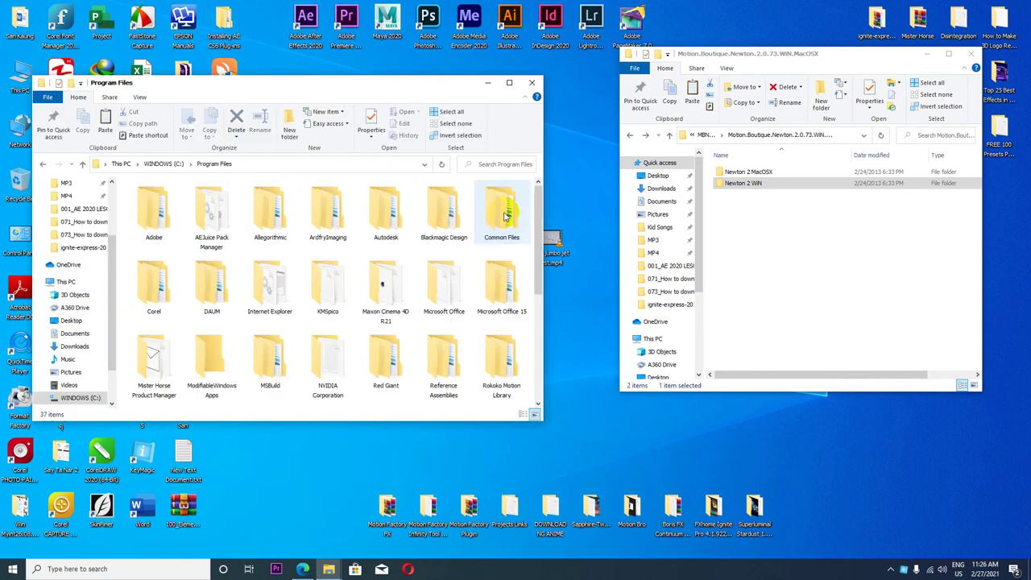
double_click(155, 204)
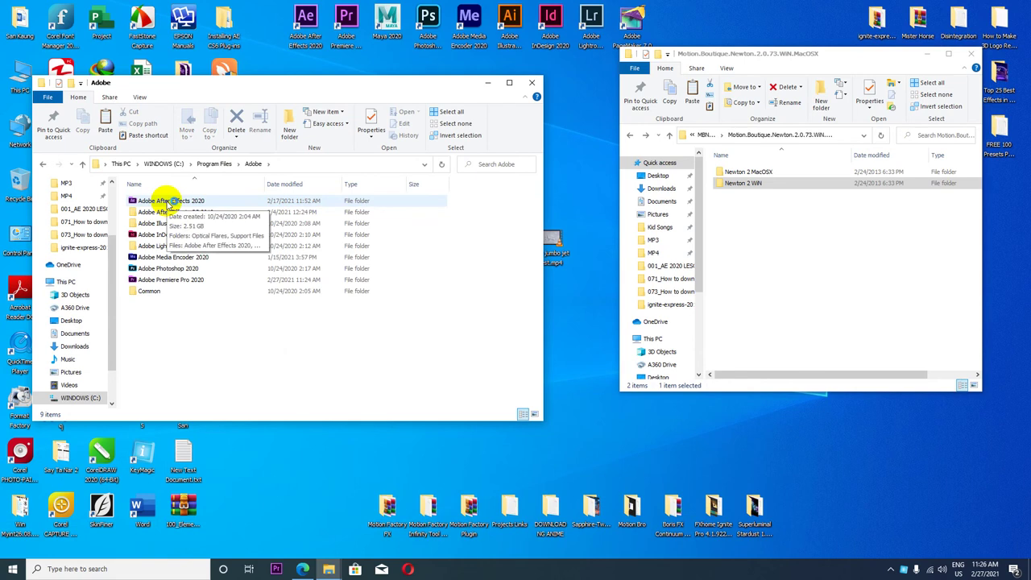
double_click(171, 201)
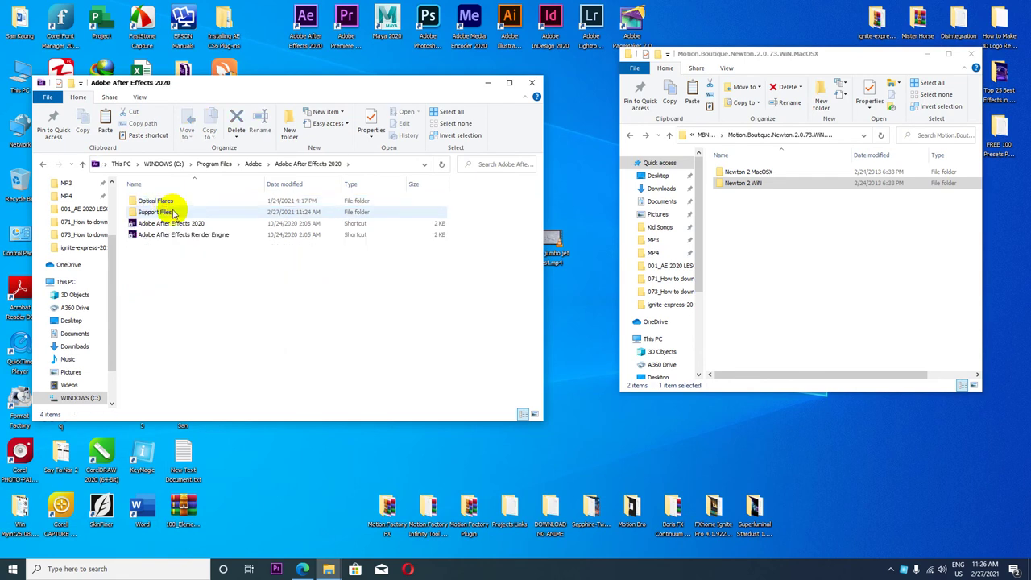
double_click(172, 213)
scroll(172, 213, down, 3)
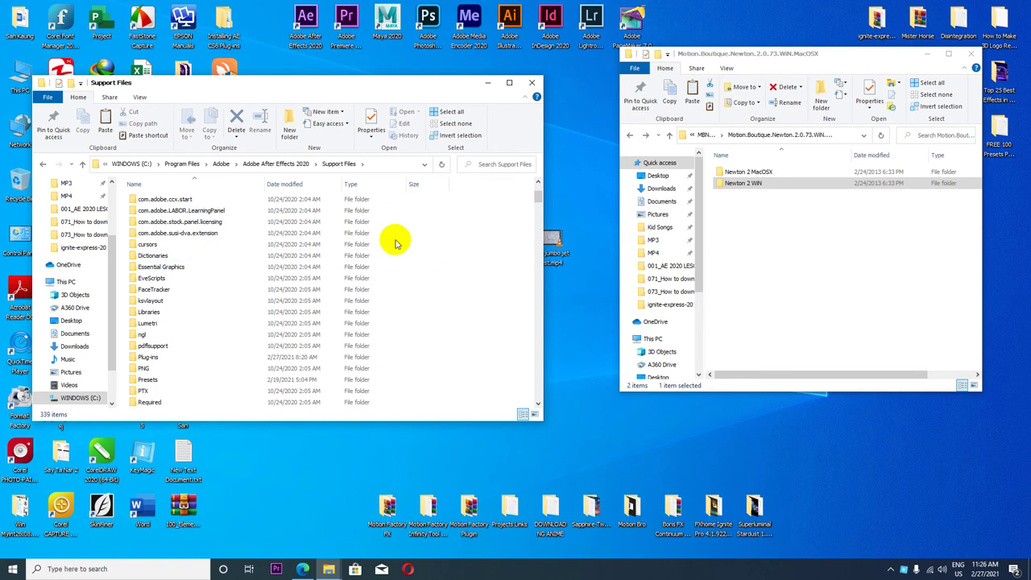
double_click(757, 183)
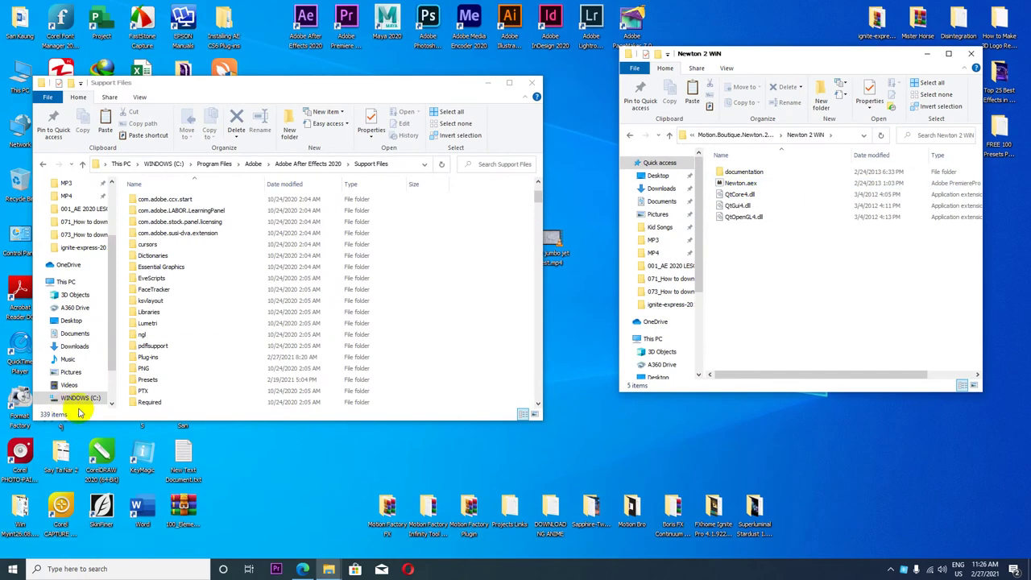
Paste the Newton 2 WIN folder into After Effects 2020's Plug-ins folder, approving the admin prompt.
double_click(149, 357)
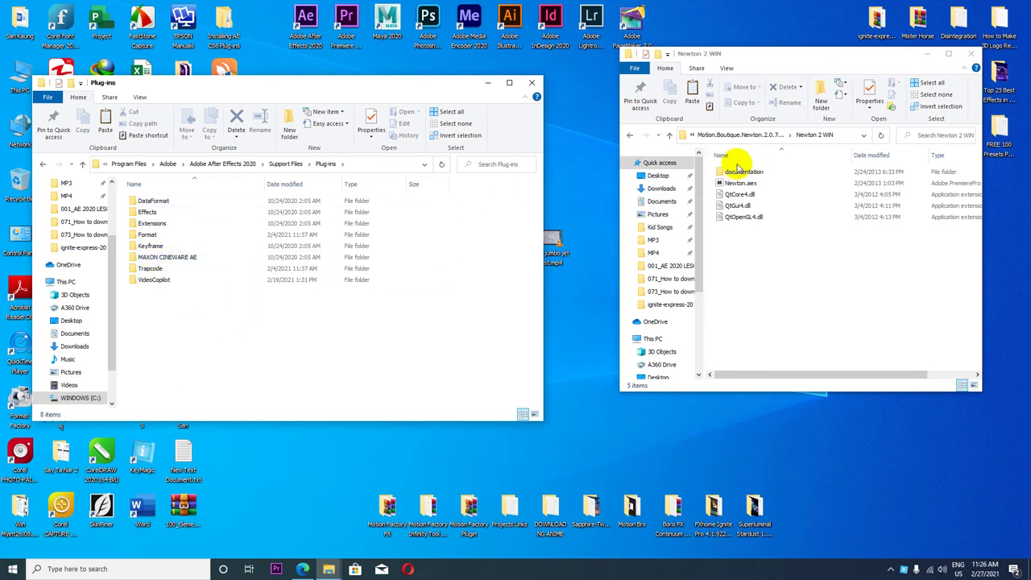
click(629, 134)
right_click(735, 187)
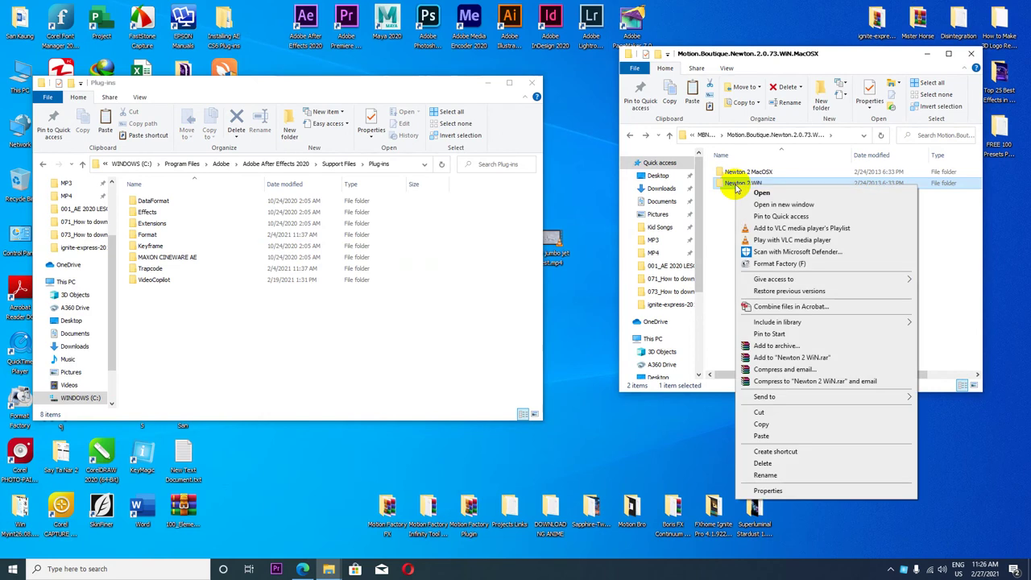
click(760, 425)
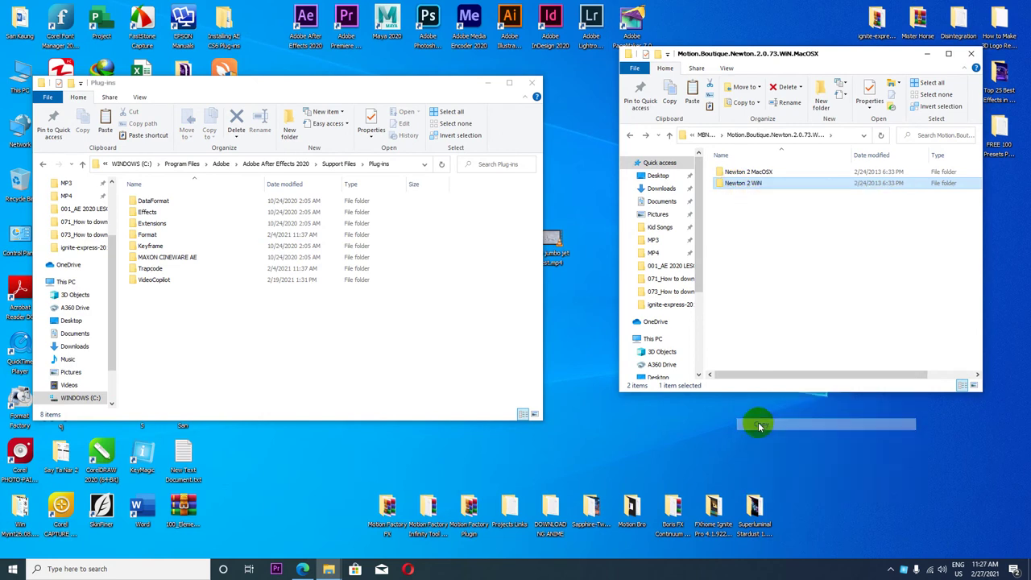
right_click(205, 346)
click(246, 422)
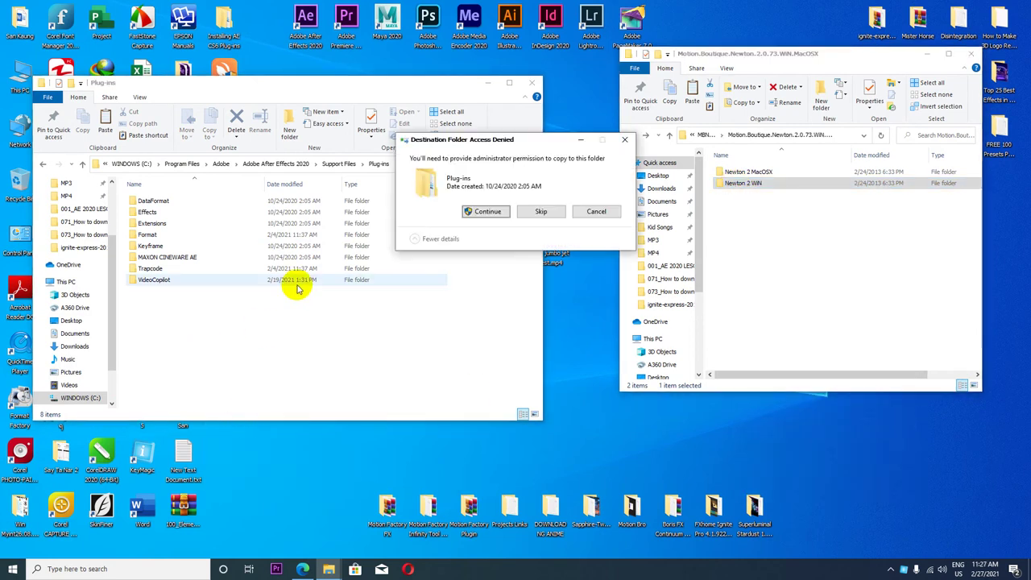
click(473, 212)
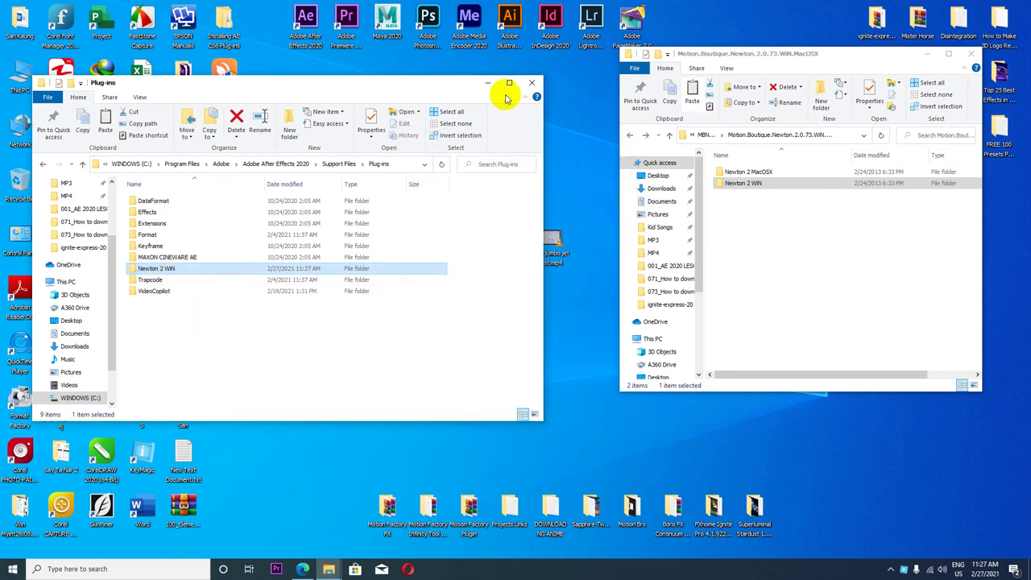
Close the Motion Boutique download window and reposition the Plug-ins window and Type Monkey Scripts folder.
drag(288, 86, 353, 71)
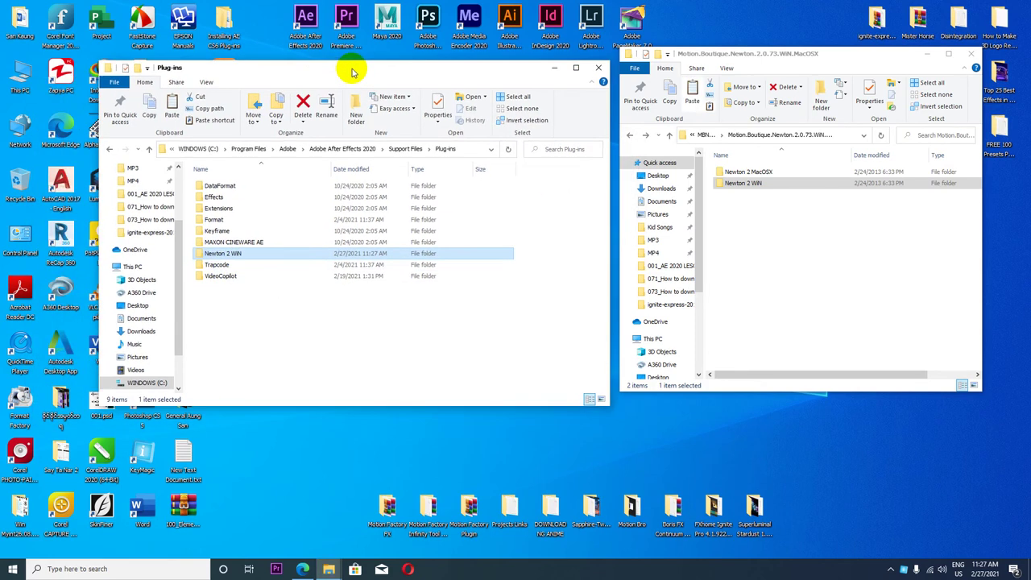
click(971, 53)
drag(516, 68, 886, 76)
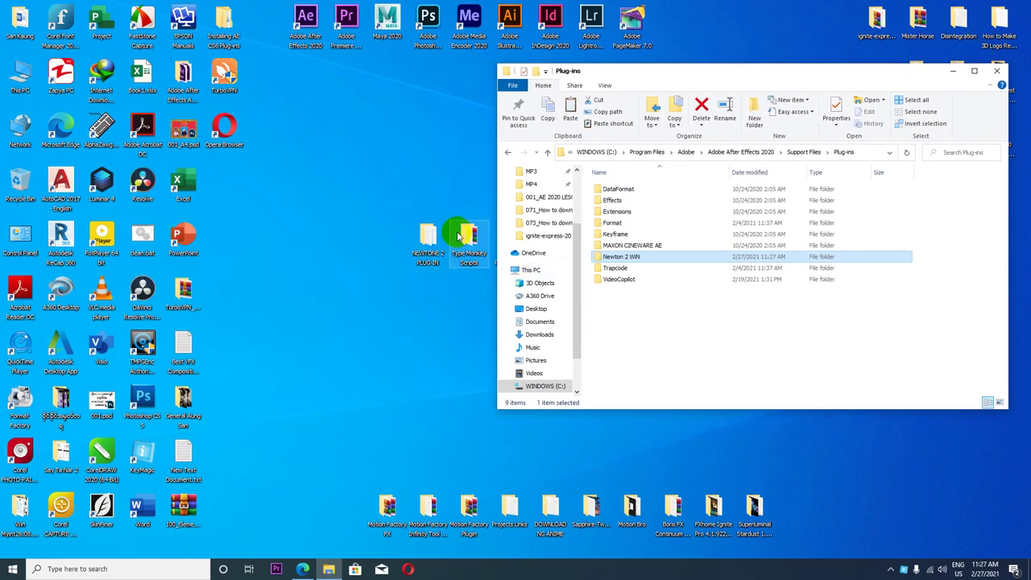
drag(458, 235, 382, 237)
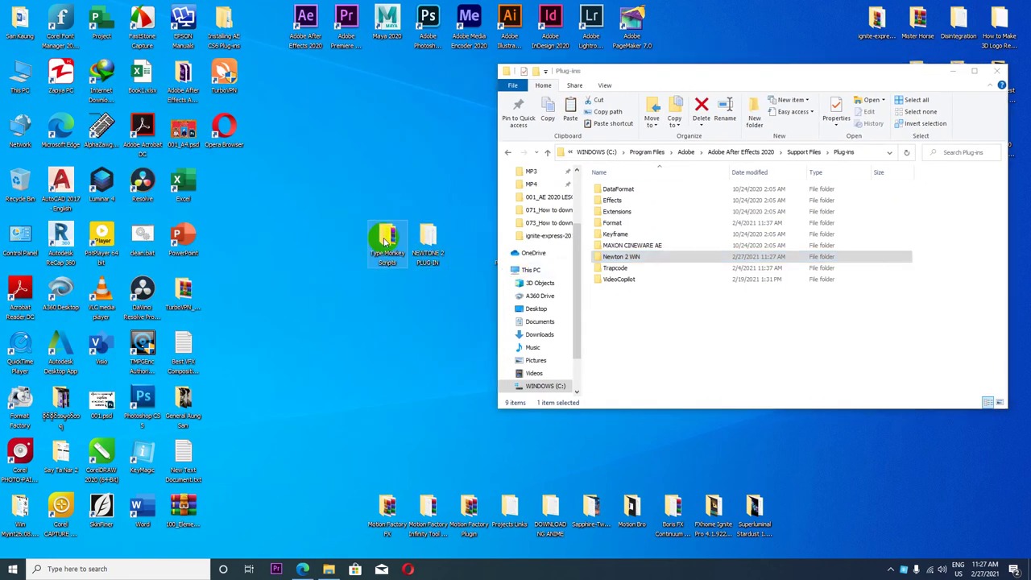
Open Type Monkey Scripts' New folder and bring up the actions for Monkey Scripts.rar.
double_click(385, 239)
drag(909, 95, 504, 101)
double_click(214, 222)
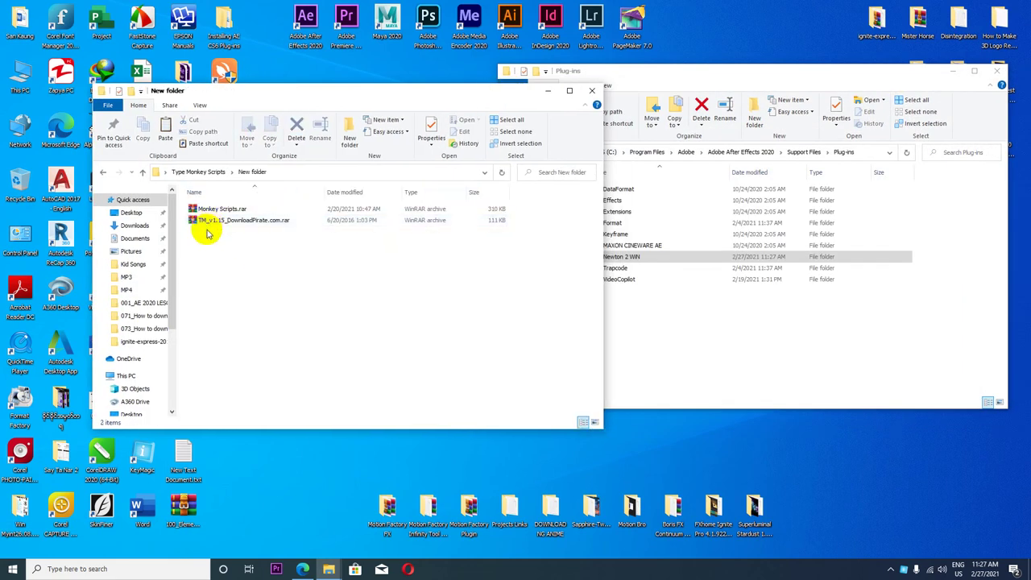
click(214, 221)
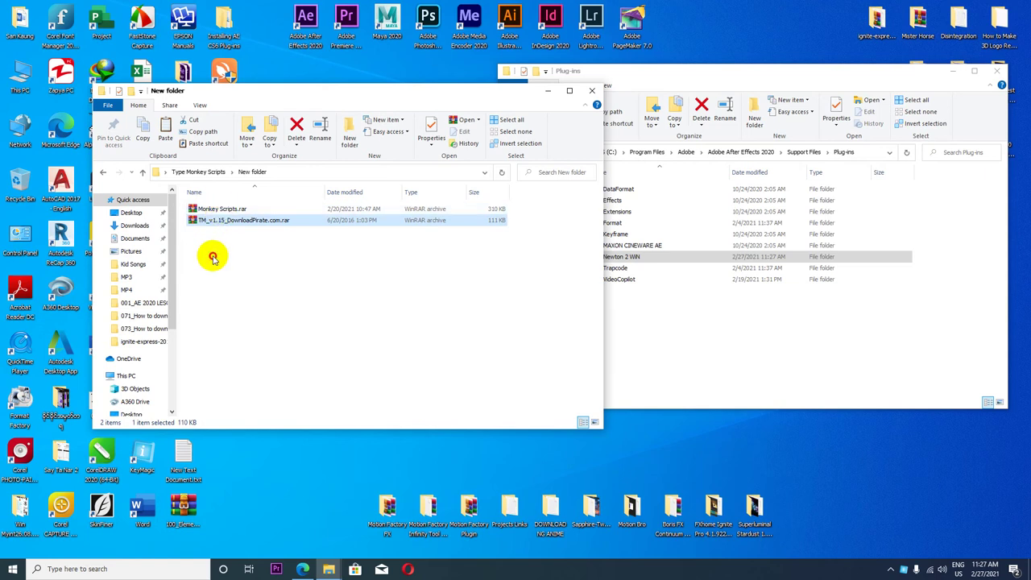
click(213, 209)
right_click(216, 210)
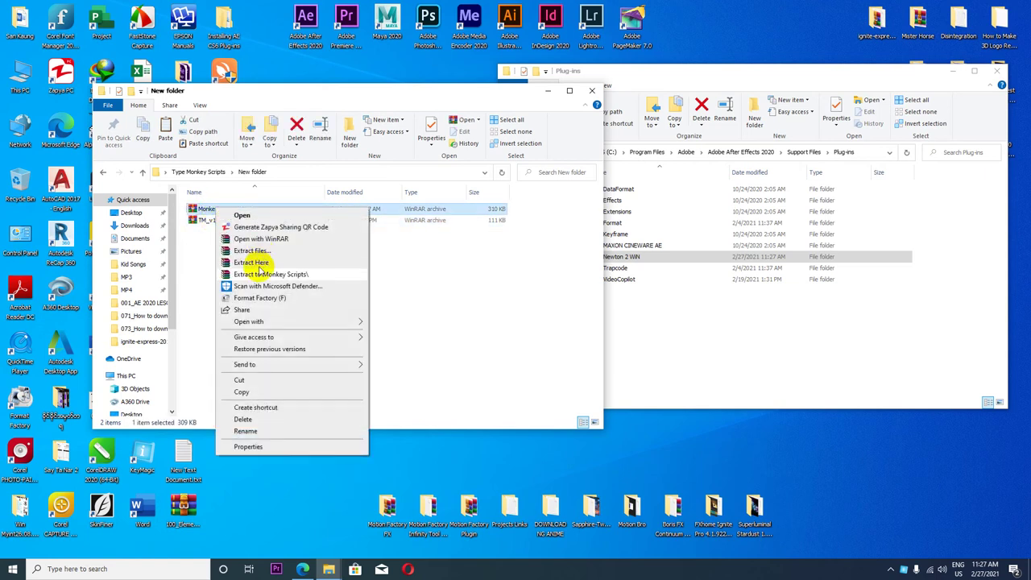
click(242, 233)
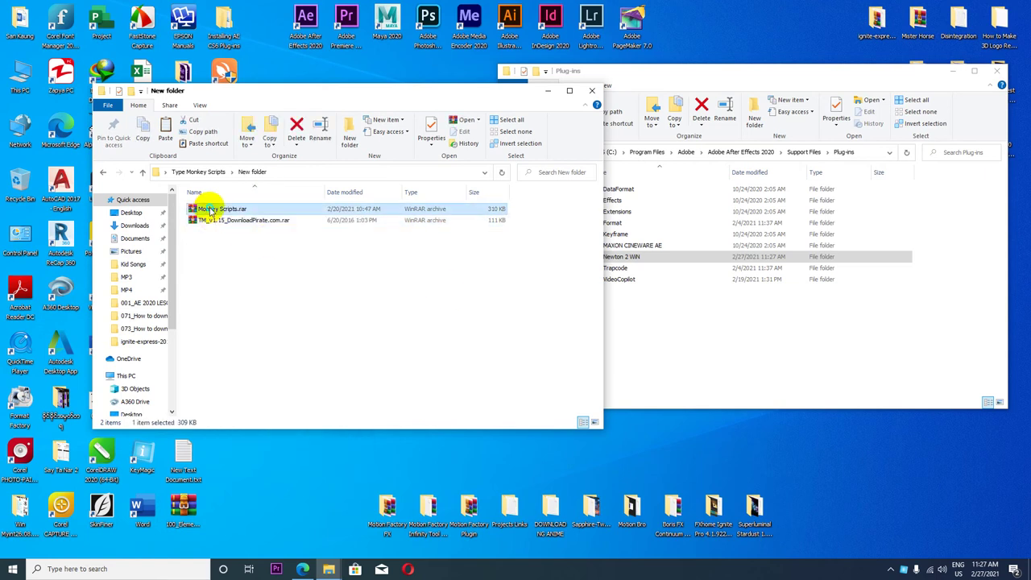
right_click(211, 211)
Extract Monkey Scripts.rar here, copy its four .jsx scripts, and close that window.
click(260, 262)
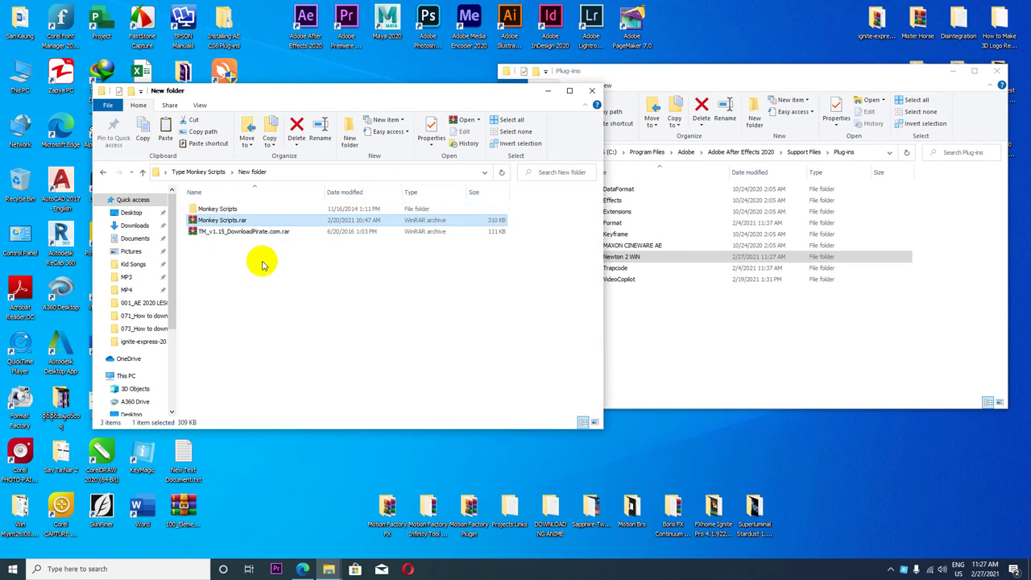
double_click(229, 209)
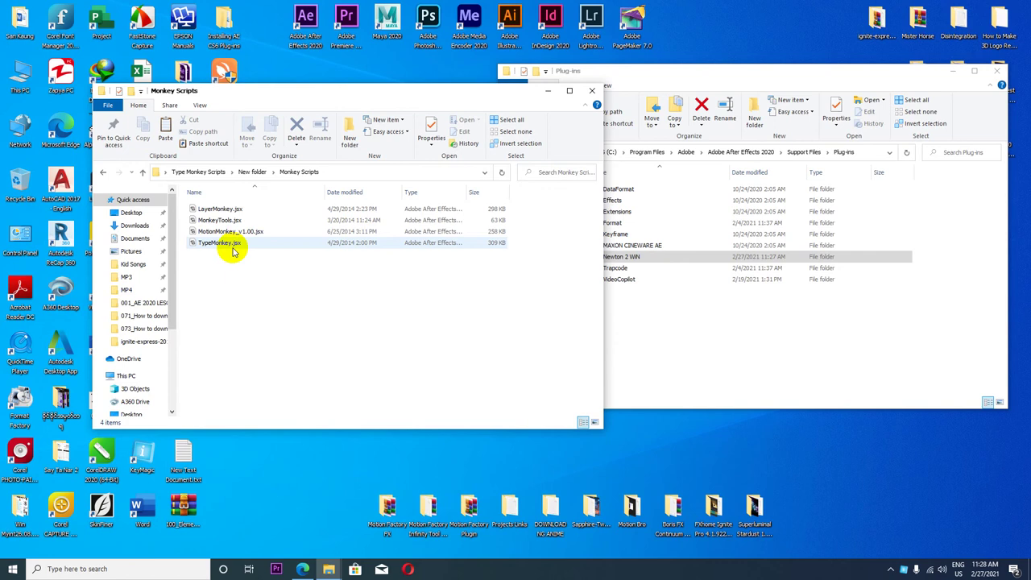
drag(222, 254, 216, 206)
right_click(230, 213)
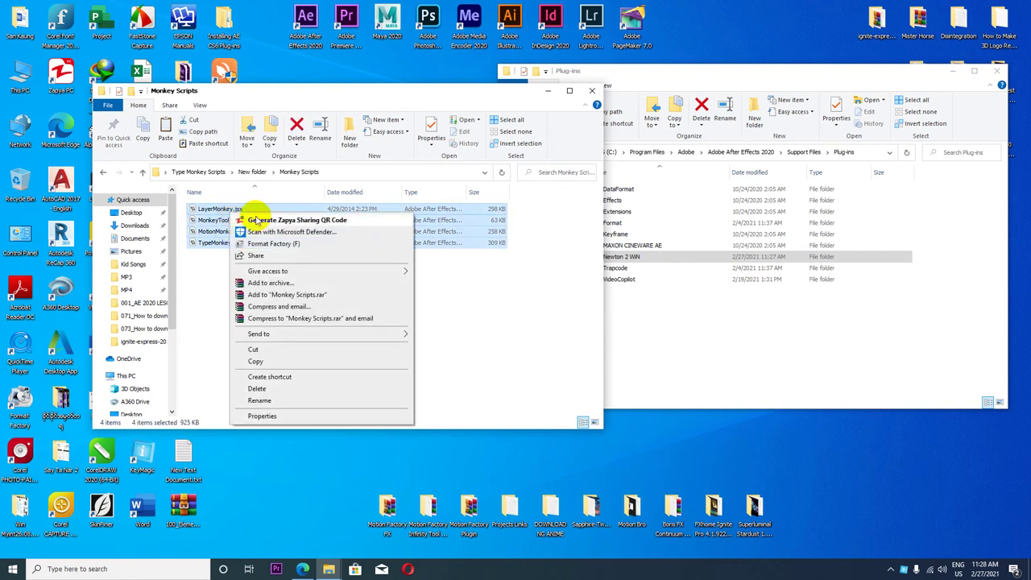
click(254, 361)
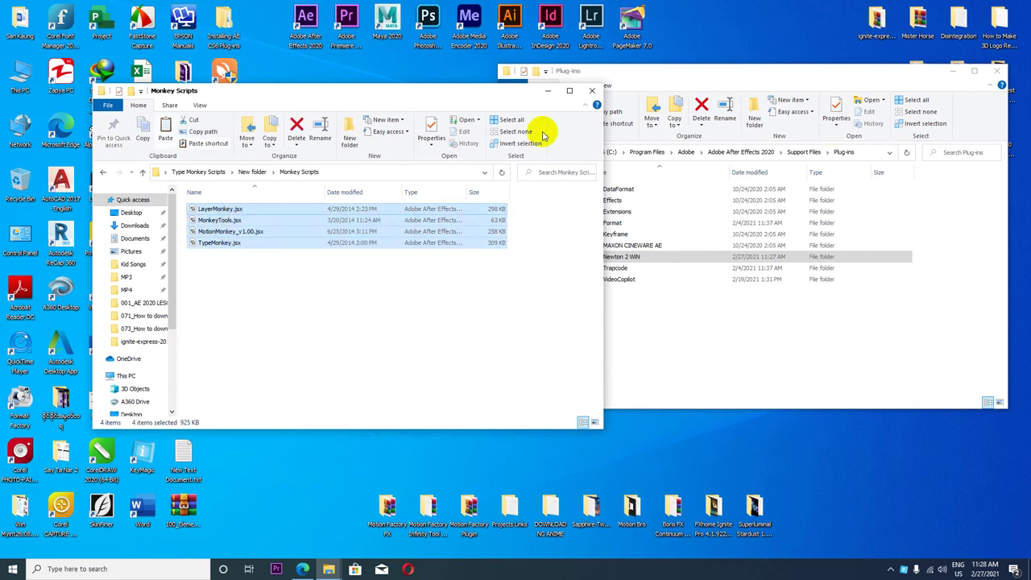
click(586, 93)
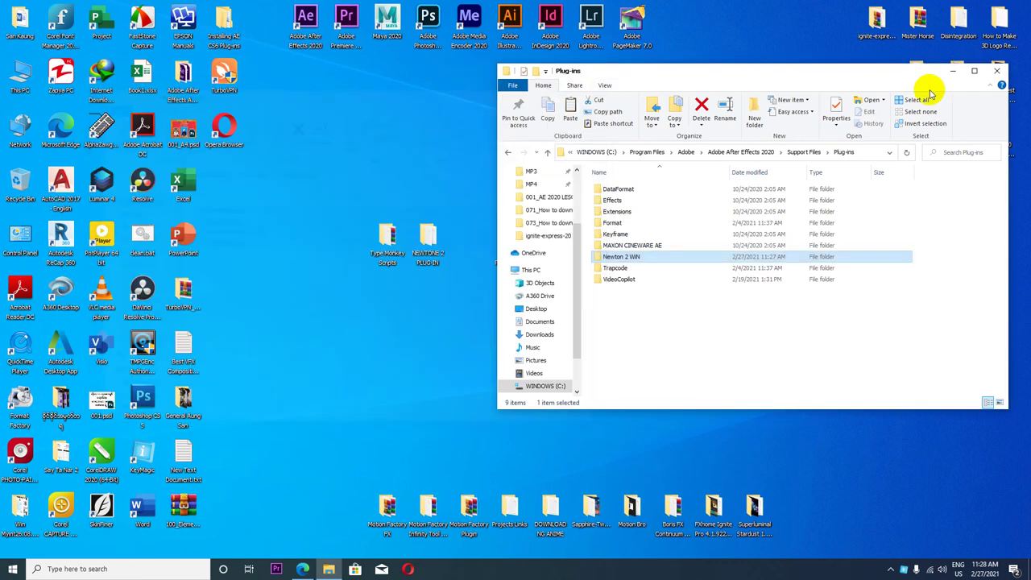
Close the Plug-ins window and browse to C:\Program Files\Adobe\Adobe After Effects 2020\Support Files.
click(996, 72)
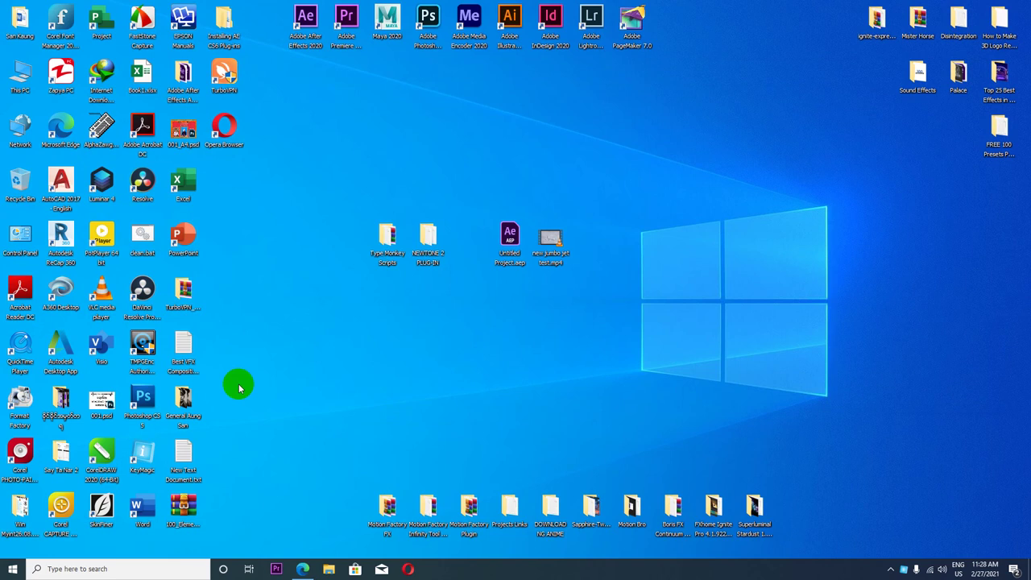
double_click(24, 75)
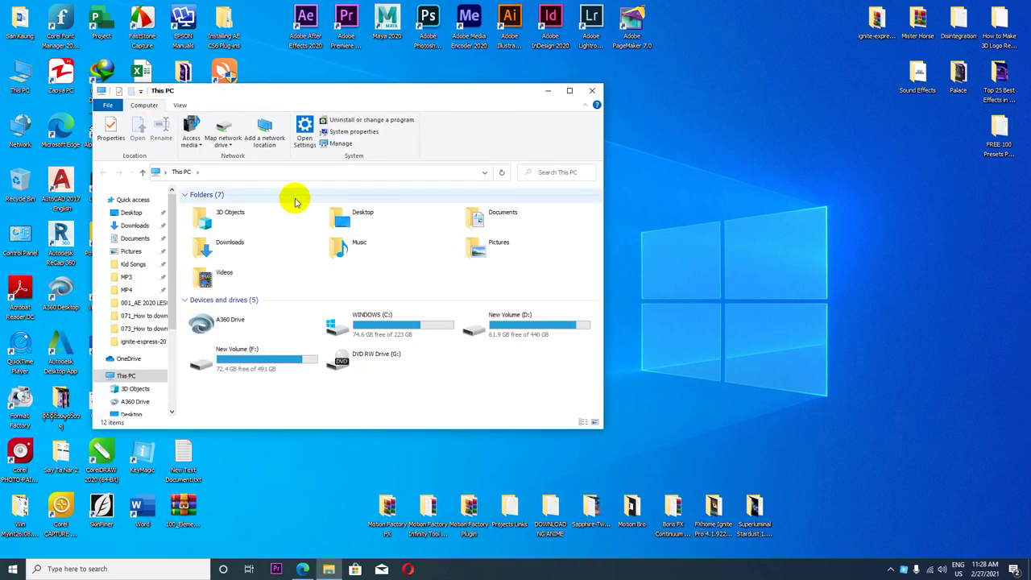
double_click(396, 327)
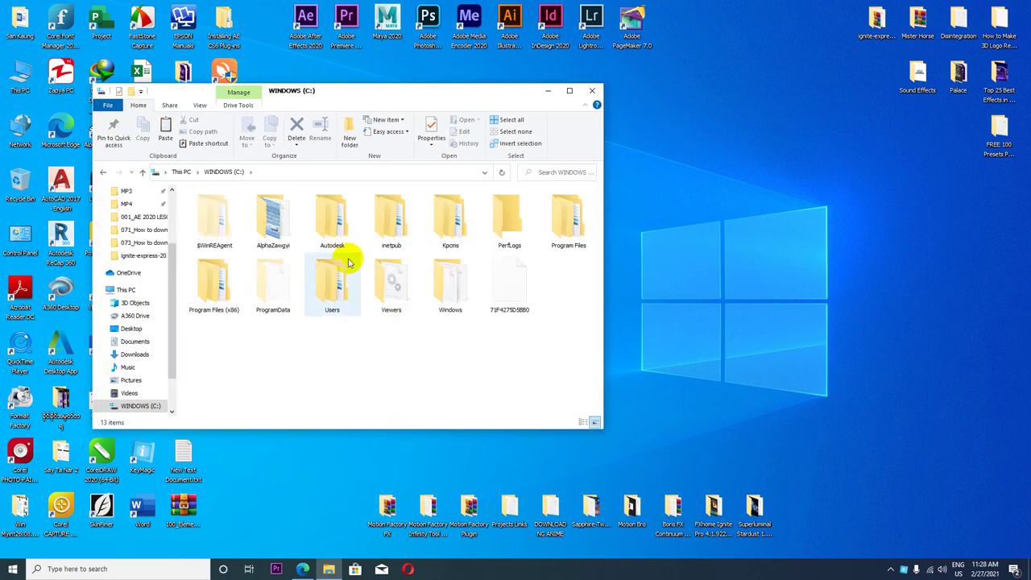
double_click(570, 226)
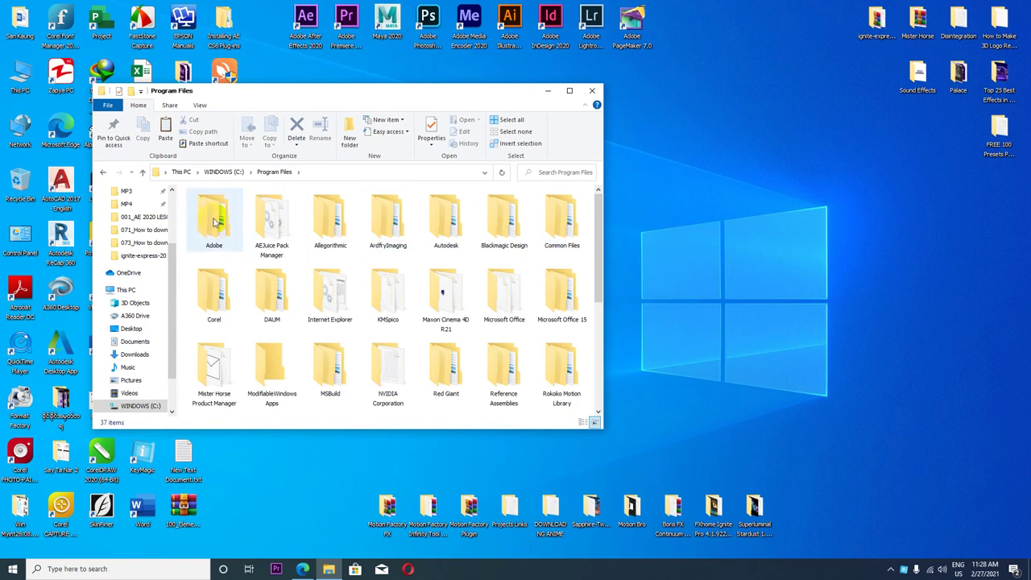
double_click(215, 223)
double_click(230, 209)
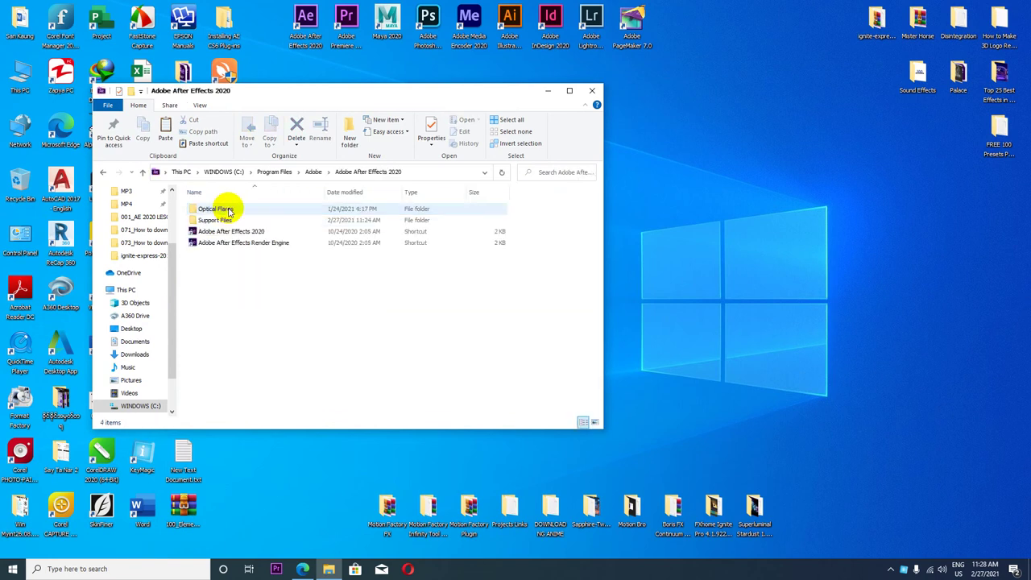
double_click(228, 219)
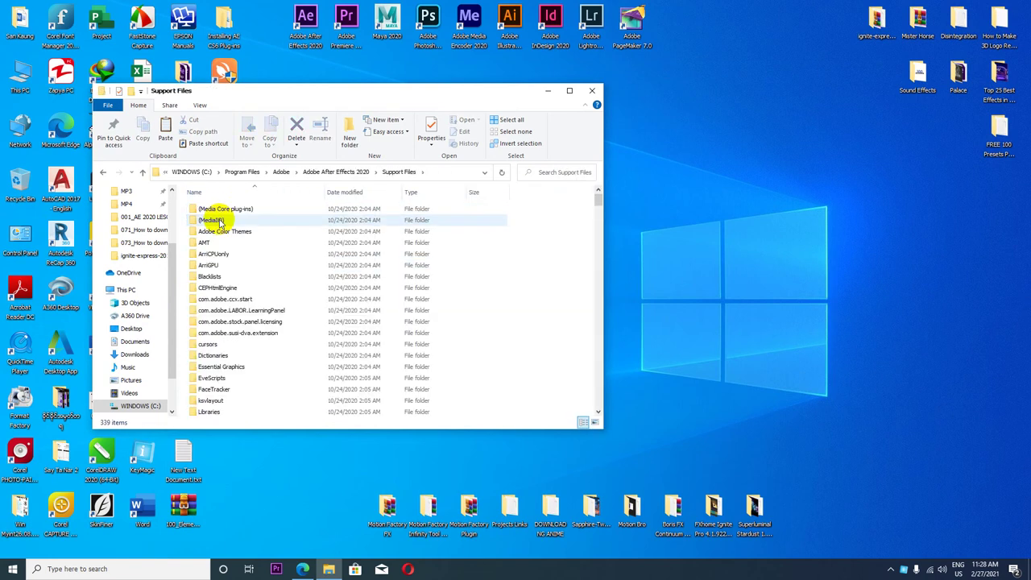
scroll(246, 286, down, 3)
scroll(247, 287, down, 2)
Paste the four Monkey scripts into Scripts\ScriptUI Panels, approving the administrator prompt.
click(214, 332)
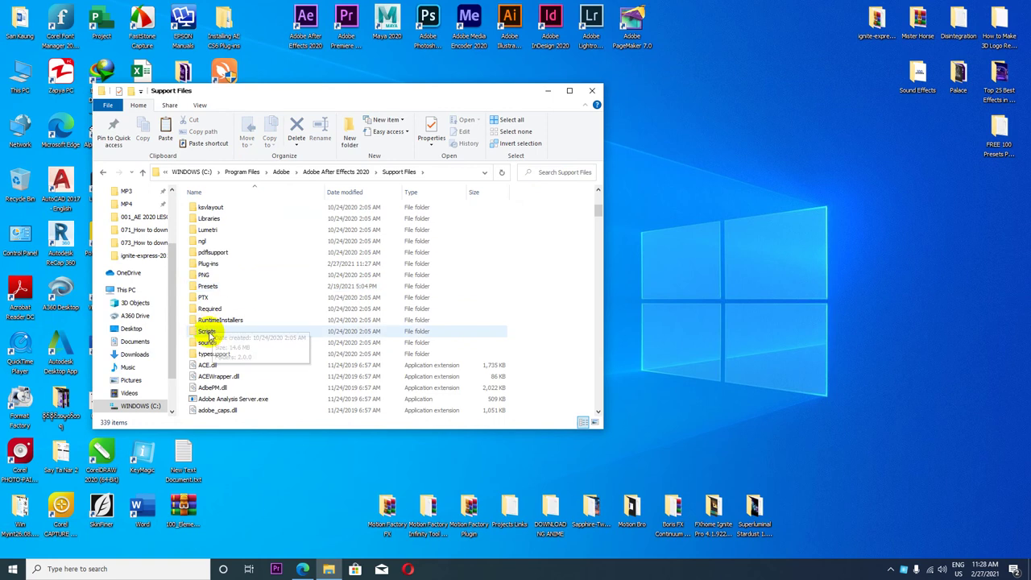
double_click(214, 333)
click(228, 233)
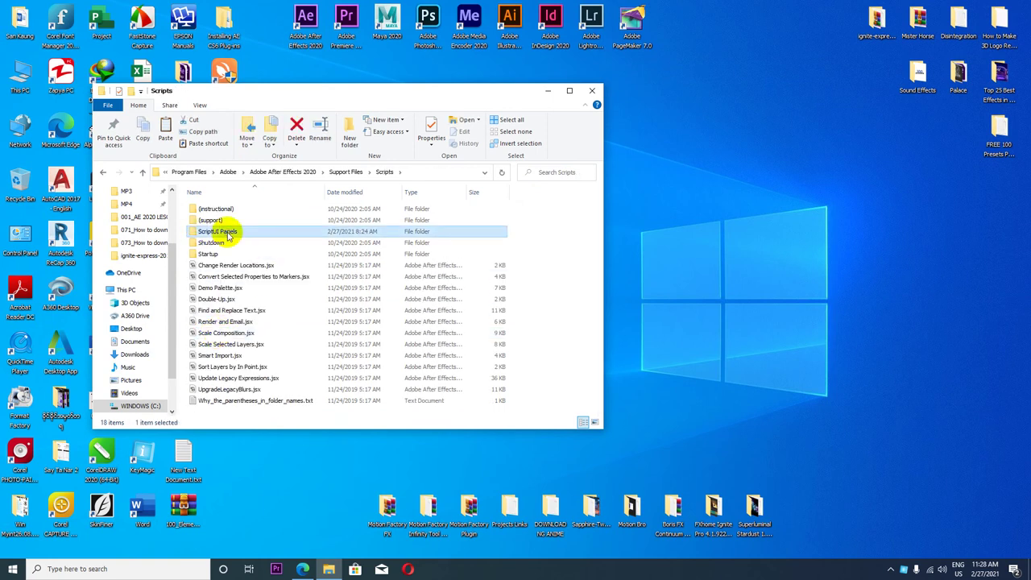
double_click(228, 233)
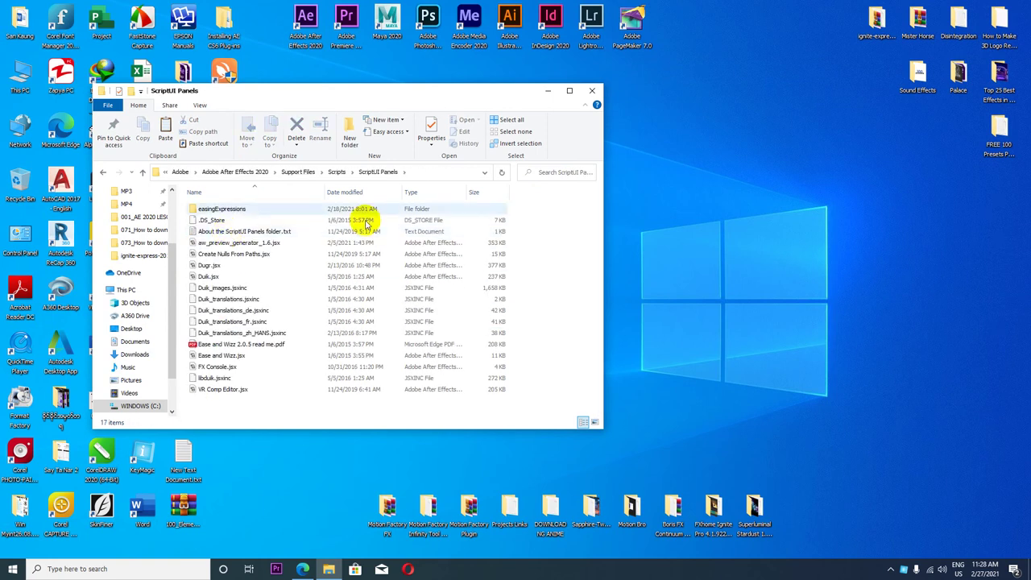
click(570, 90)
right_click(198, 400)
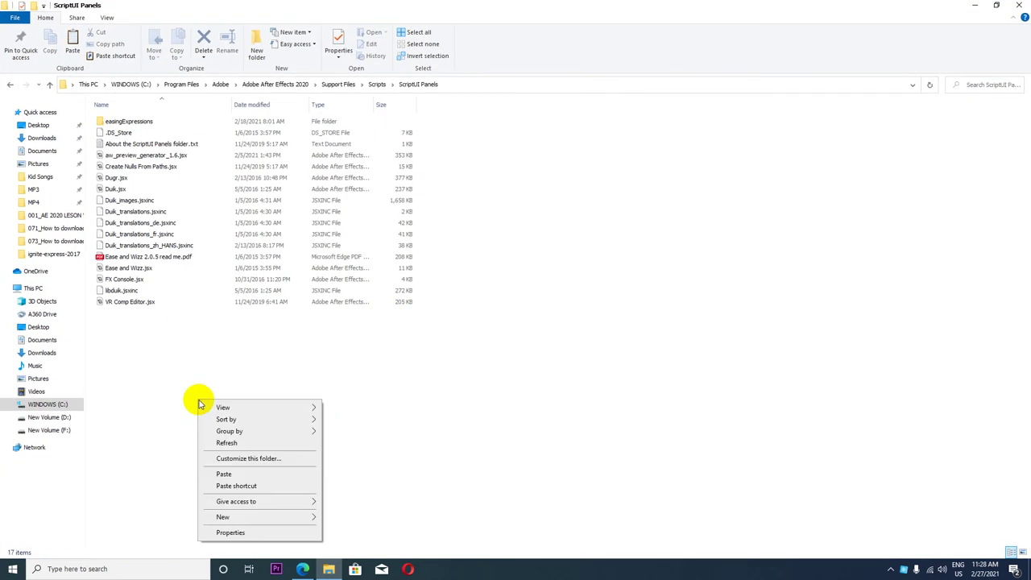
click(225, 474)
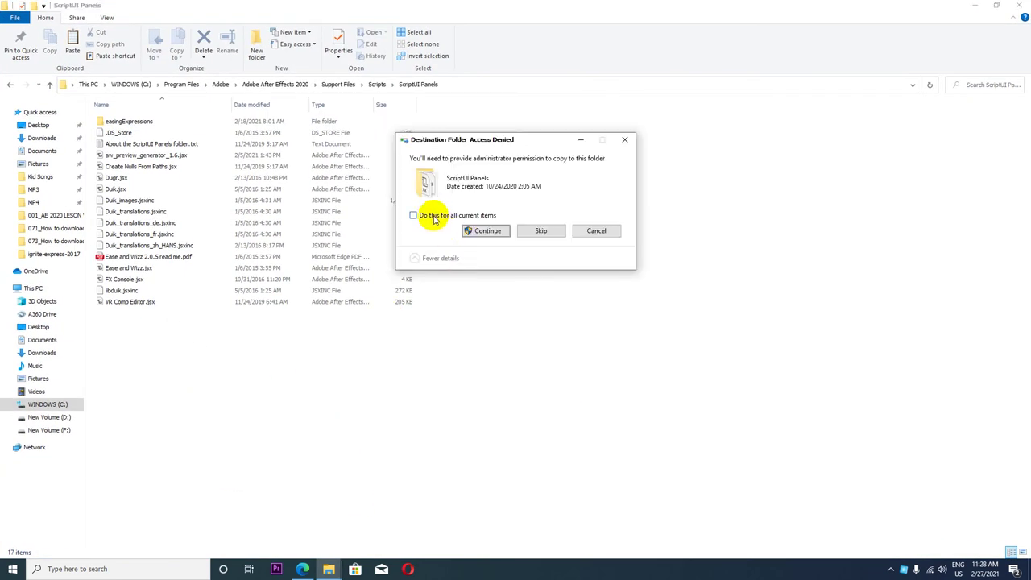
click(488, 231)
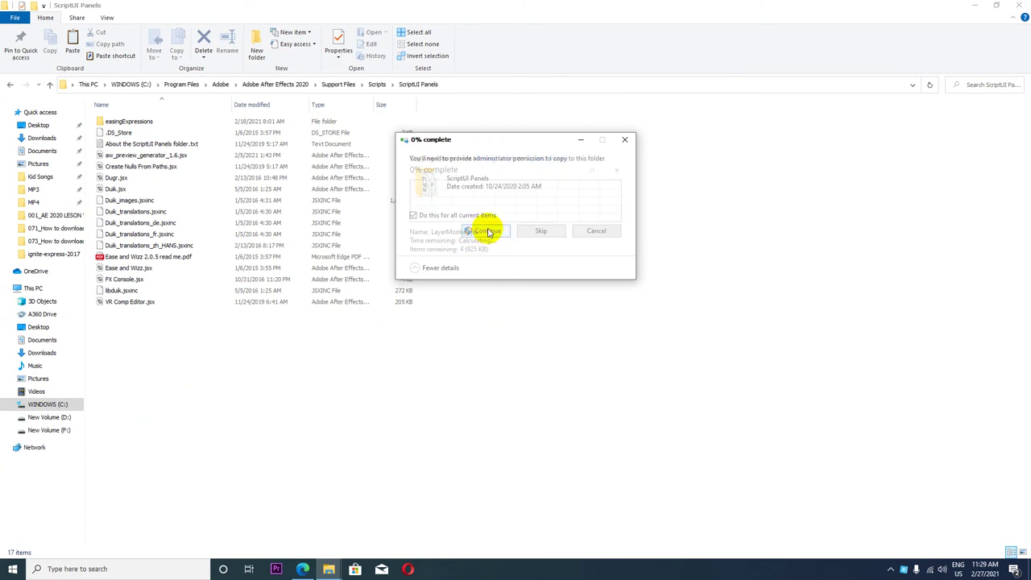
Close File Explorer and bring up the desktop's context menu.
click(1021, 5)
right_click(446, 147)
right_click(443, 137)
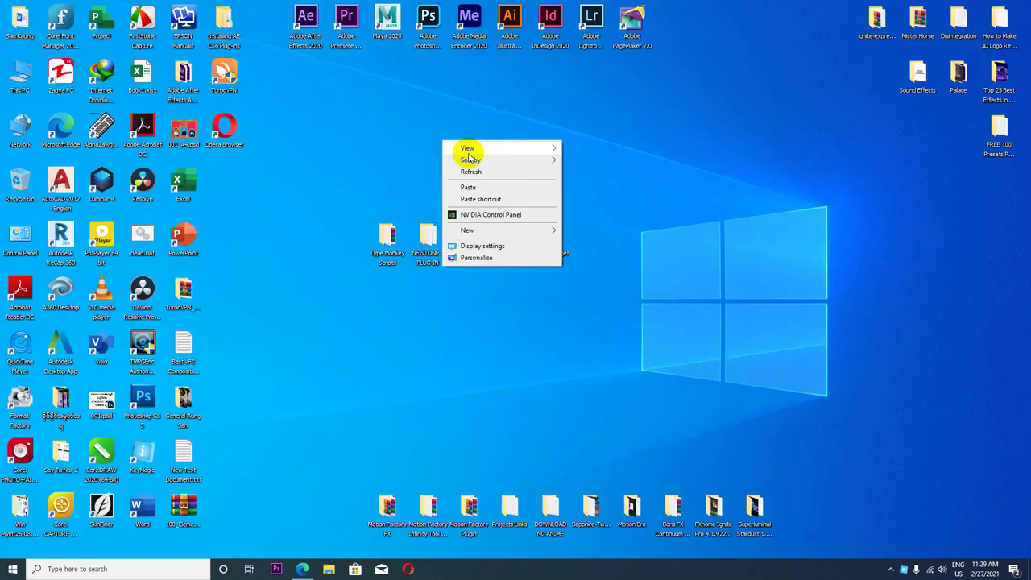
Refresh the desktop, dismiss the missing Lens Blur warning, and select the new jumbo jet test.mp4 layer.
click(474, 173)
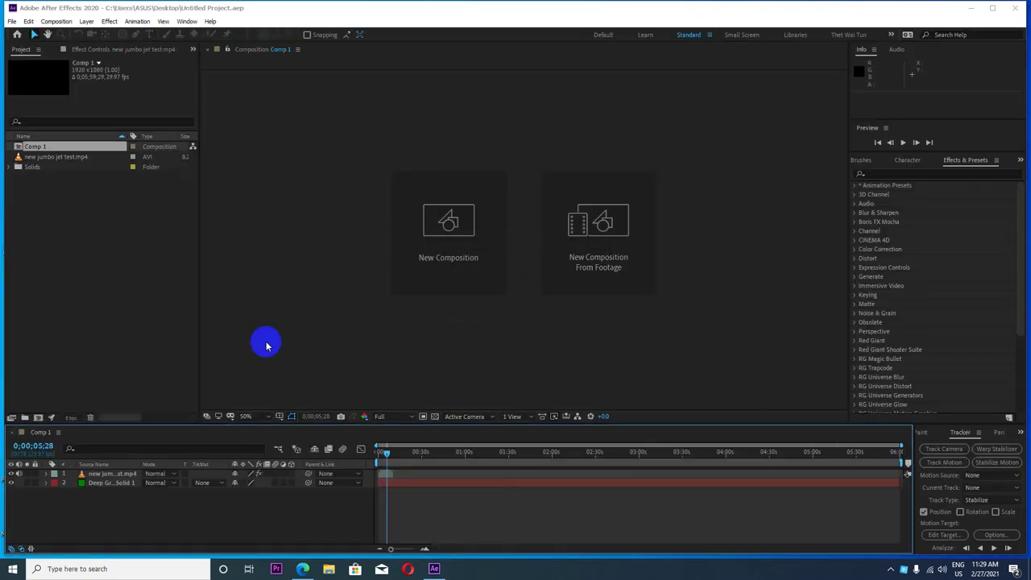
click(666, 310)
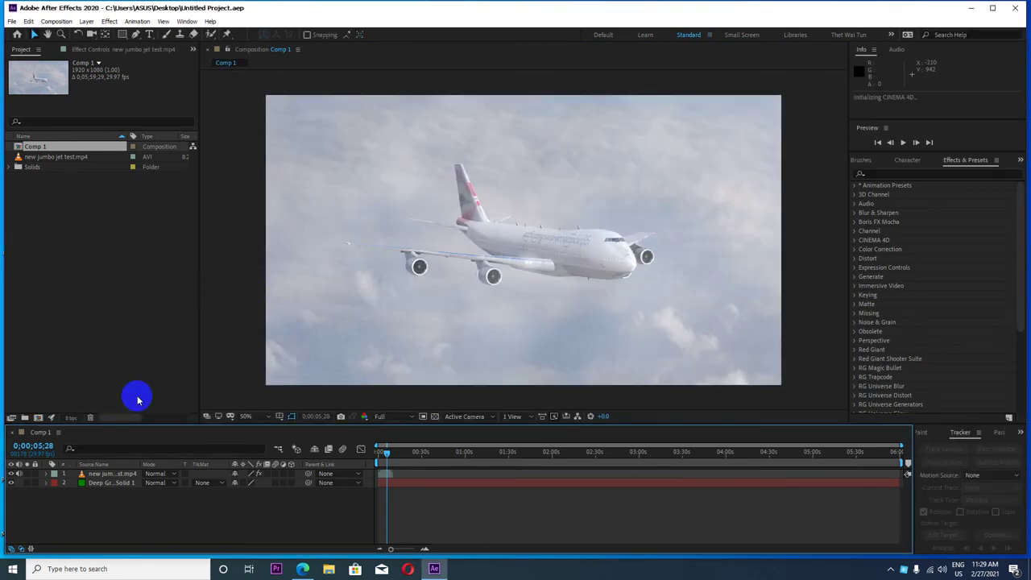
click(113, 475)
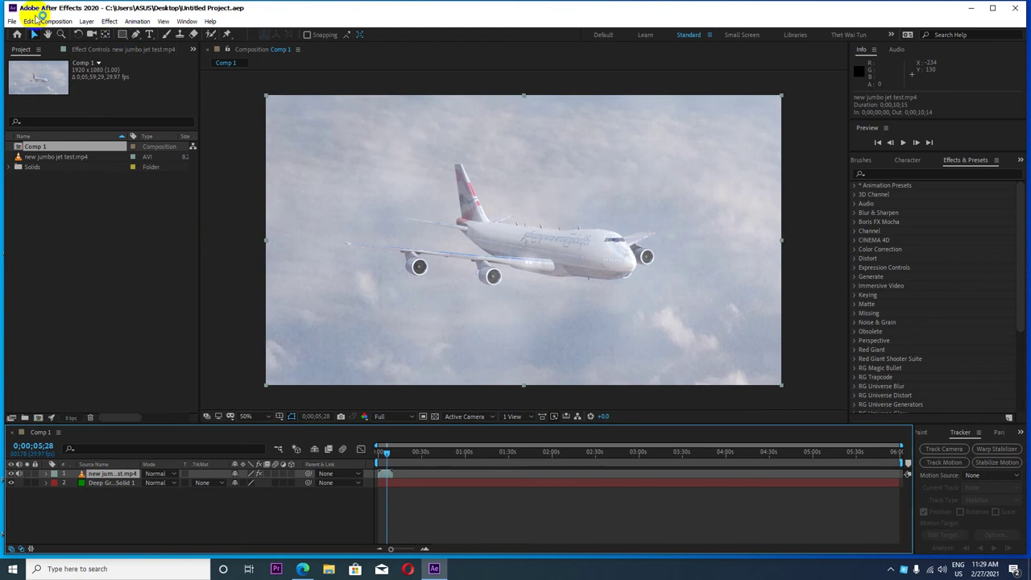
click(55, 21)
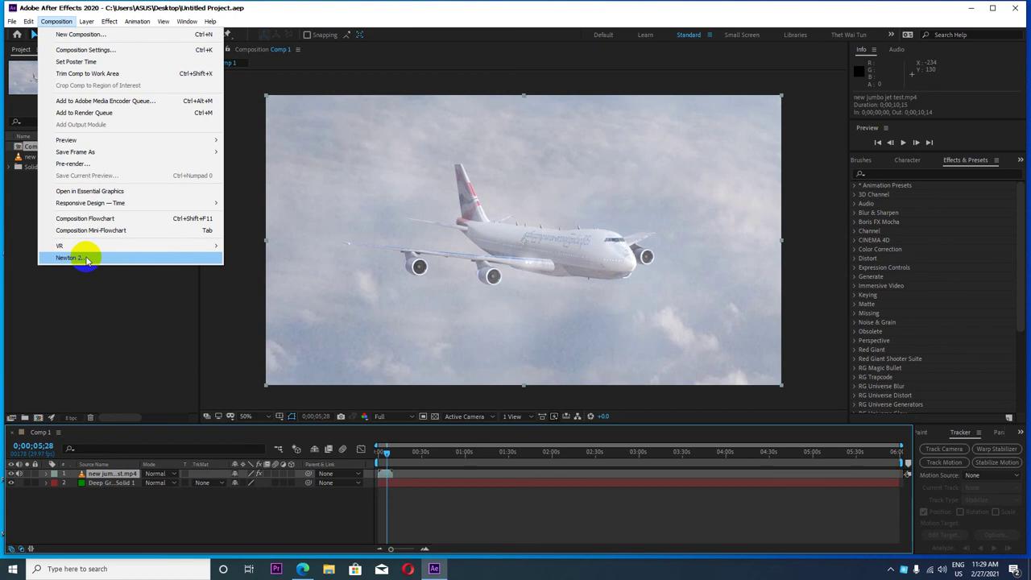
Launch Newton 2 from the Composition menu and reposition its window.
click(86, 258)
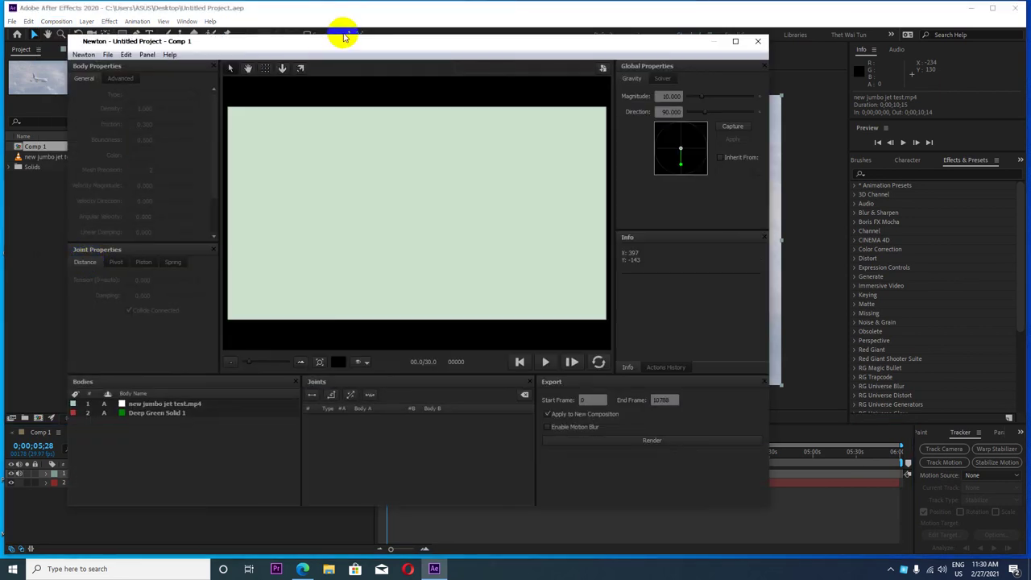
drag(340, 32, 410, 46)
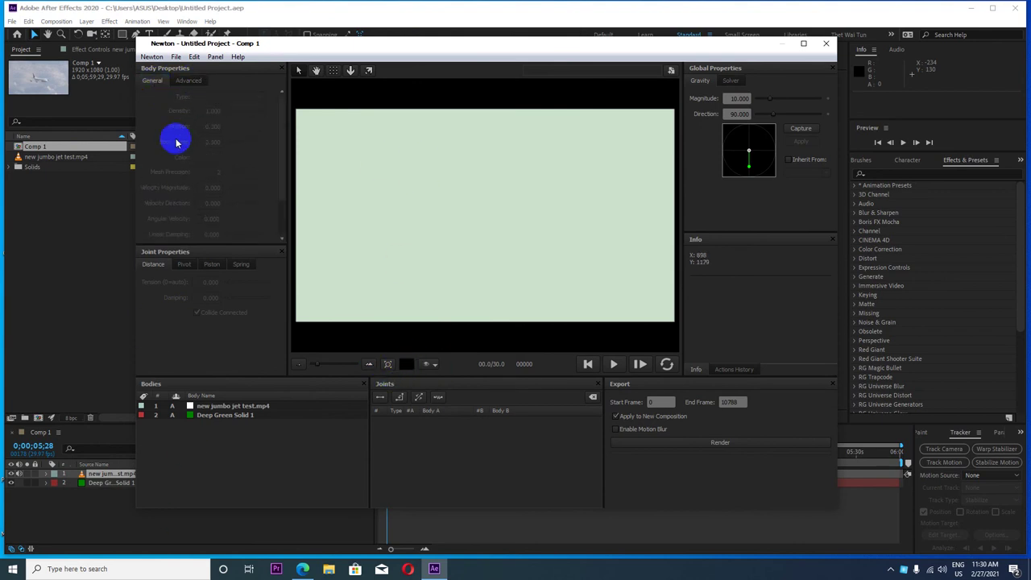
drag(615, 46, 559, 44)
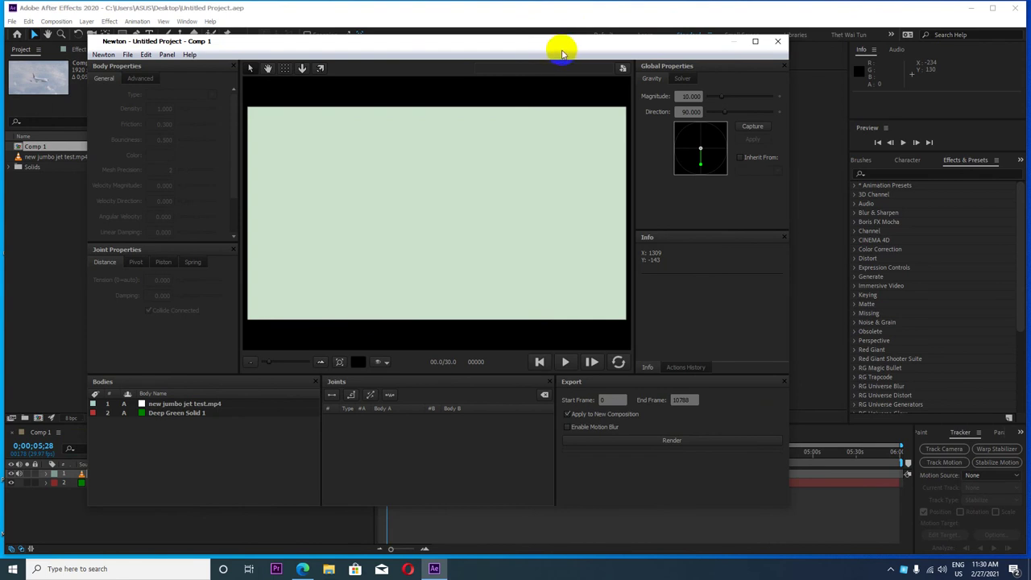
Close Newton 2, relaunch it from the Composition menu, close it again, and select the layer.
click(780, 42)
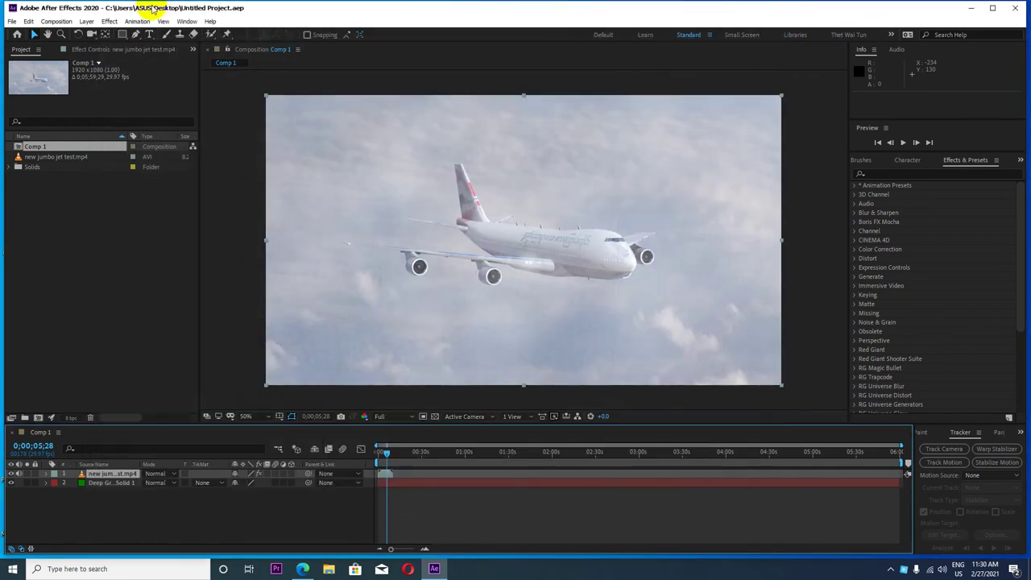
click(57, 21)
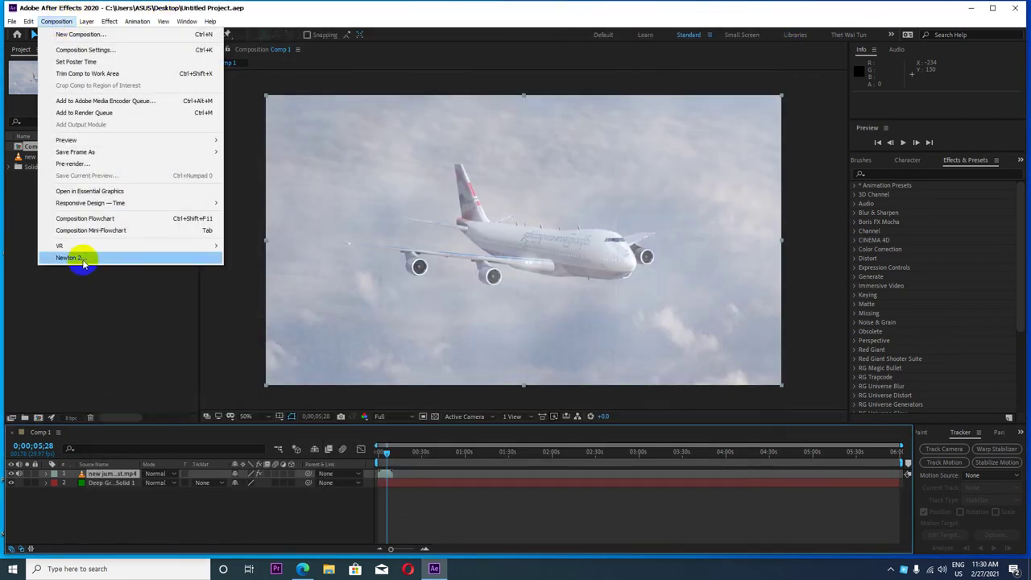
click(81, 258)
click(777, 42)
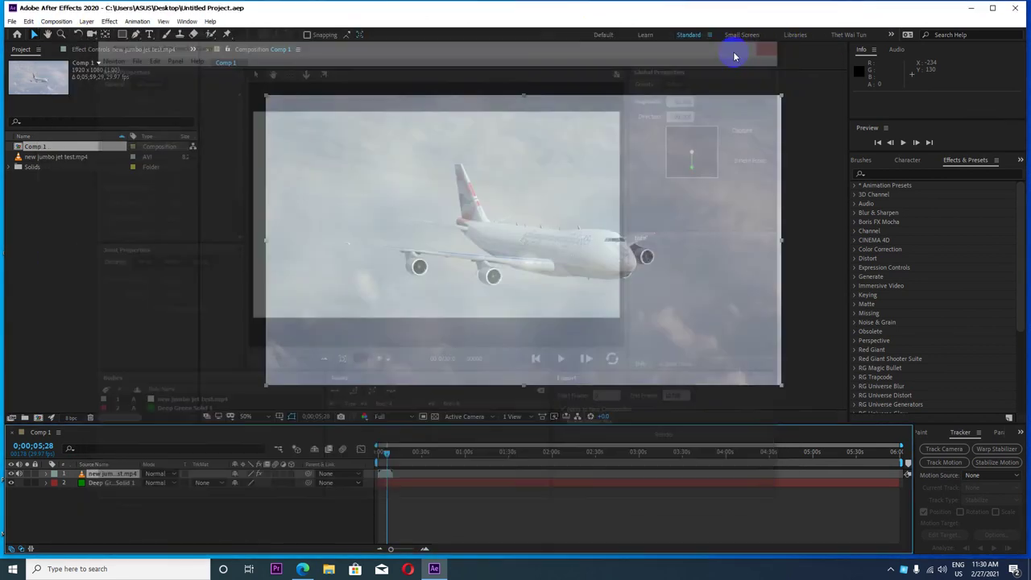
click(110, 476)
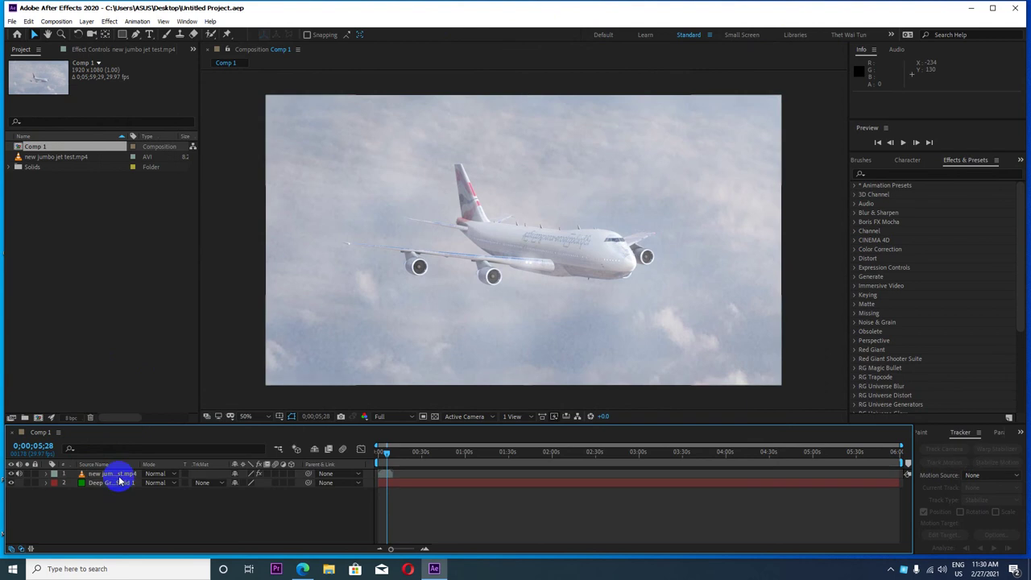
Minimize After Effects, line up Type Monkey Scripts and NEWTONE 2 PLUG-IN on the desktop, then restore After Effects.
click(971, 7)
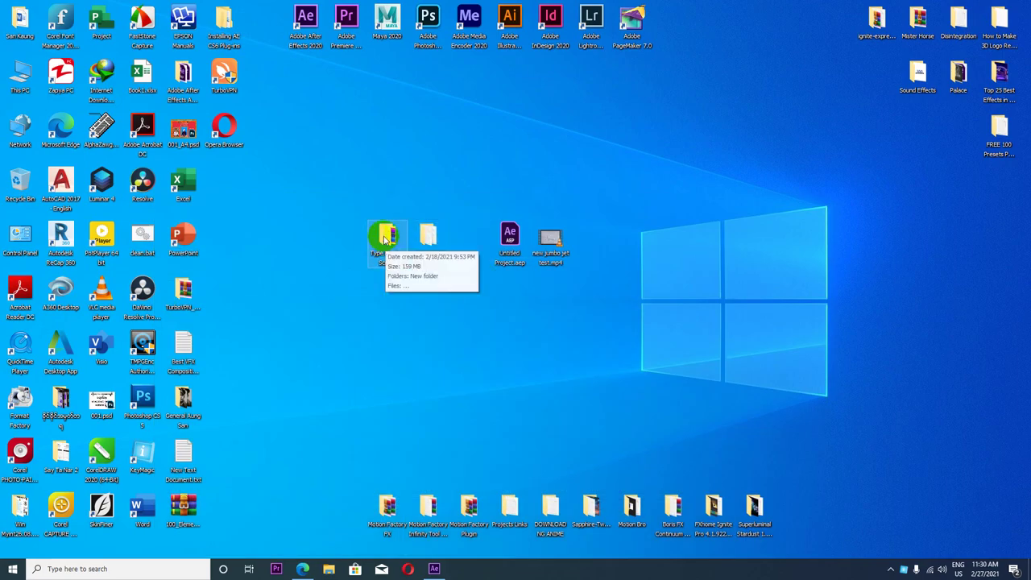
drag(388, 245, 592, 246)
drag(423, 245, 469, 246)
click(603, 232)
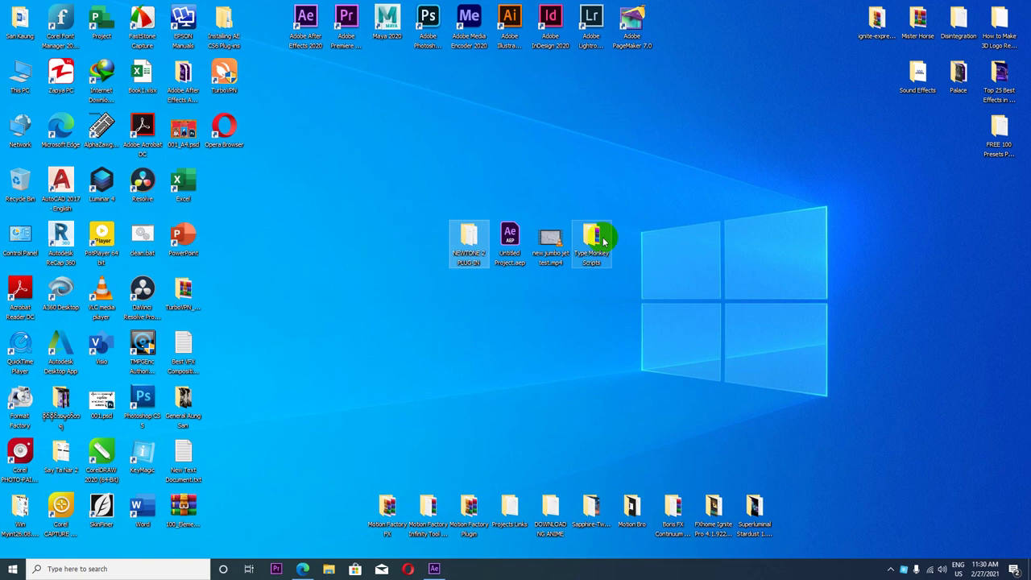
click(298, 569)
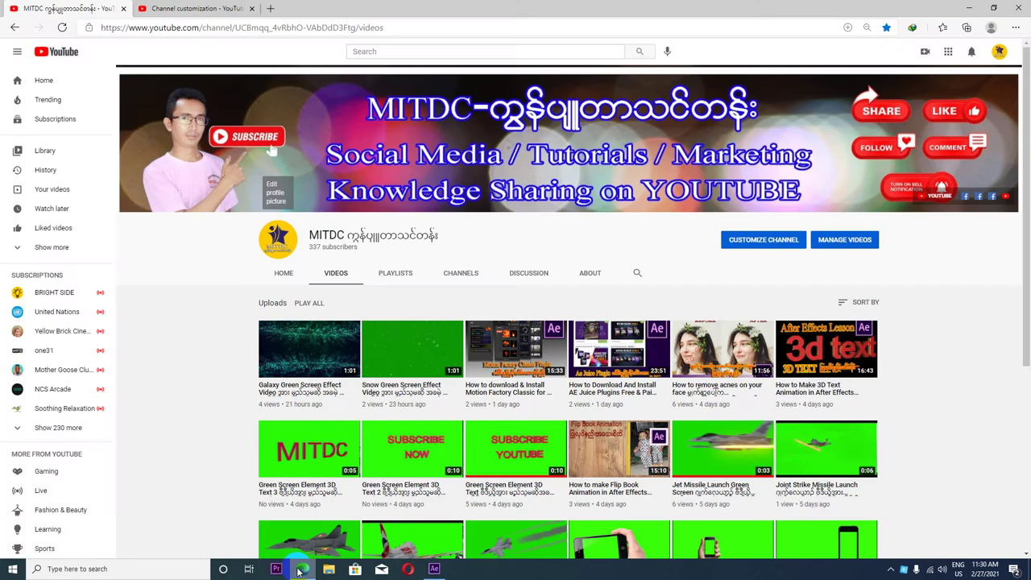
click(302, 569)
click(434, 569)
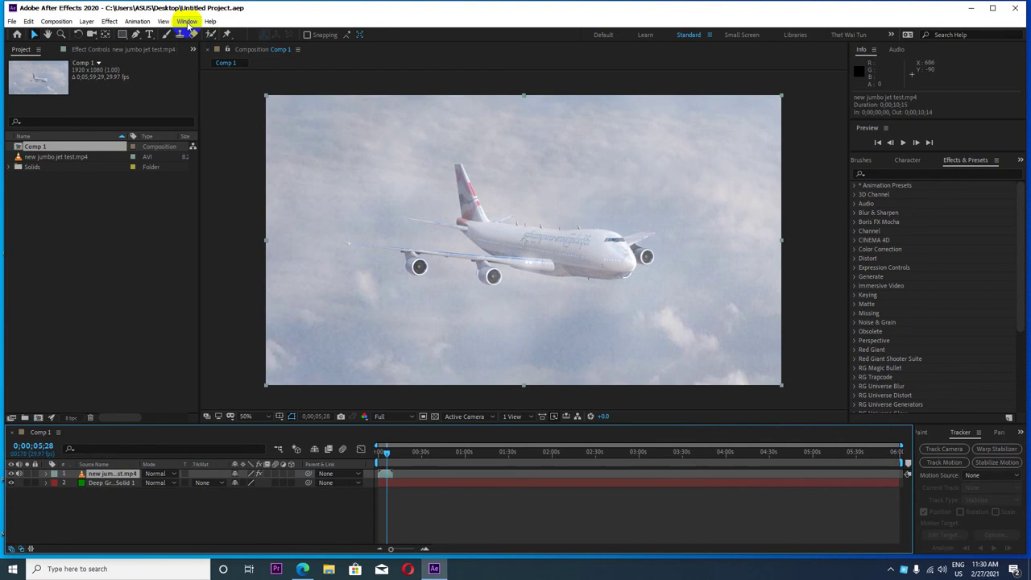
Check the Window menu lists LayerMonkey, MonkeyTools, MotionMonkey and TypeMonkey, then minimize After Effects.
click(187, 22)
mouse_move(217, 572)
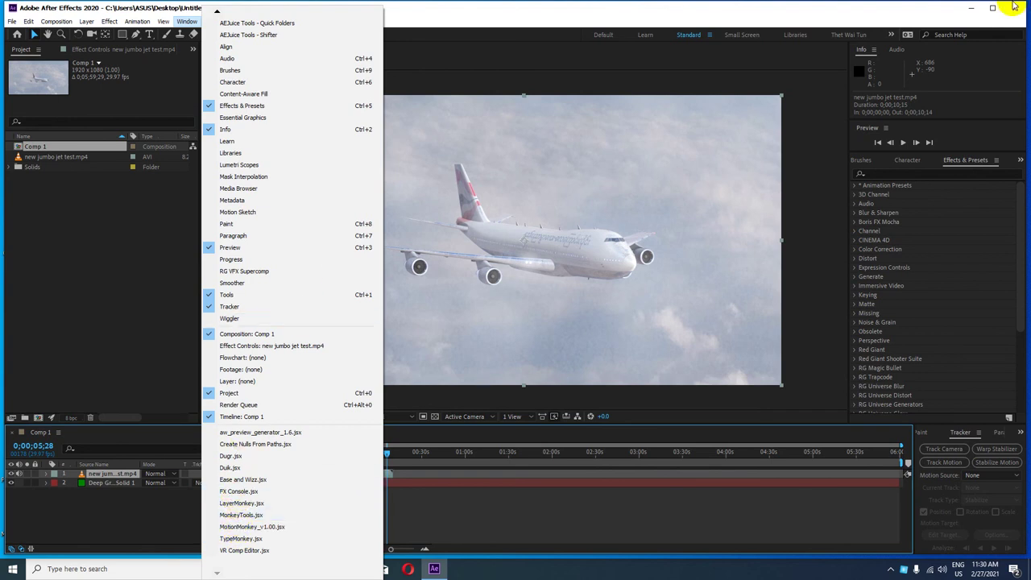
click(970, 8)
click(970, 8)
Show and select the four .jsx files in Type Monkey Scripts > New folder > Monkey Scripts.
click(470, 252)
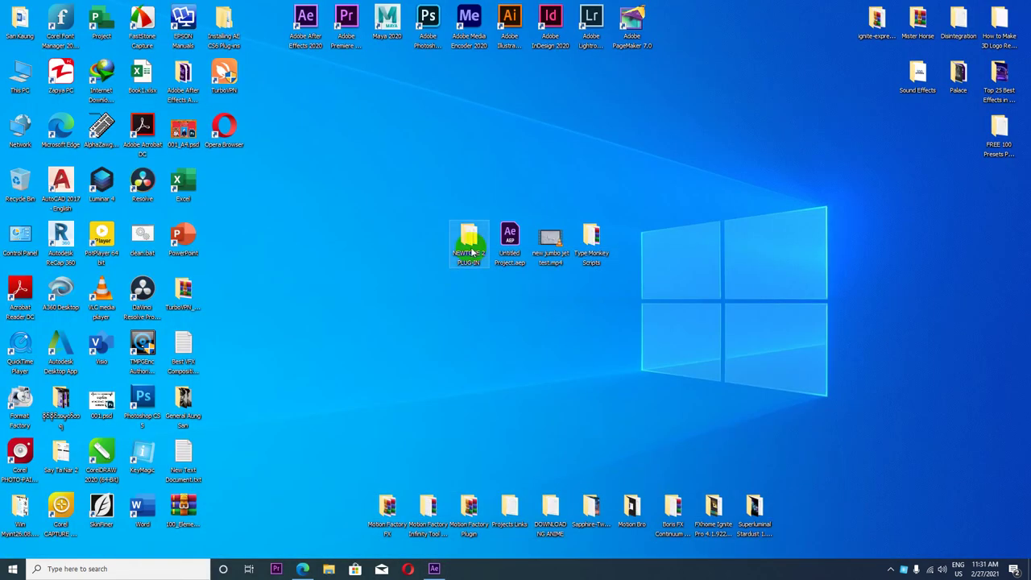
double_click(596, 243)
double_click(113, 147)
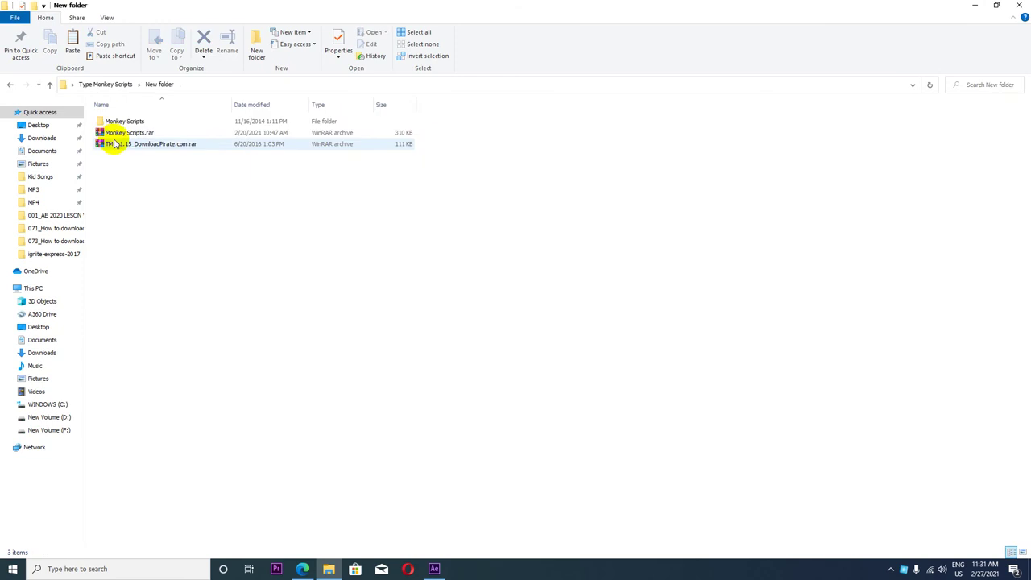
double_click(120, 122)
drag(126, 187, 145, 108)
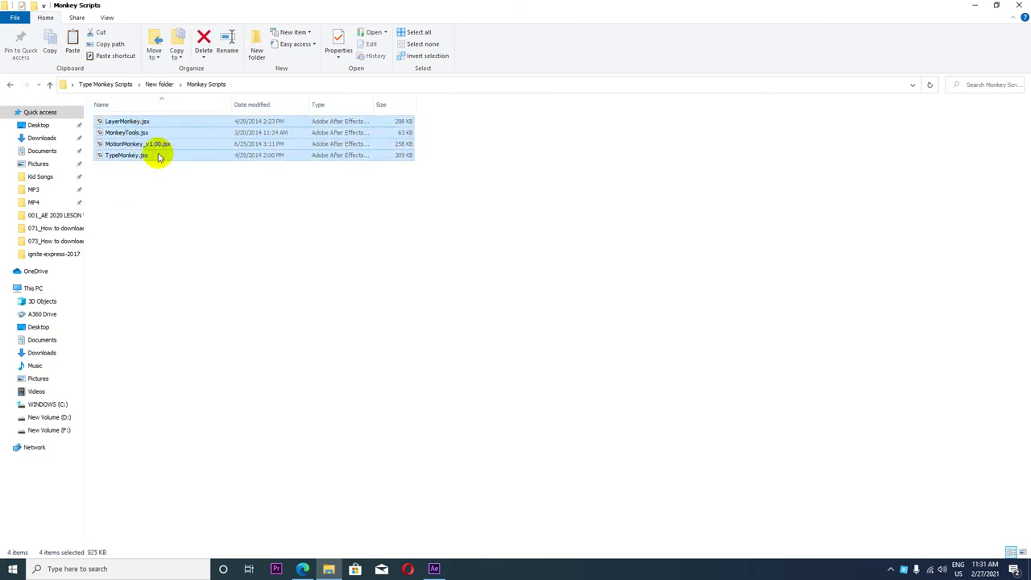
click(1018, 5)
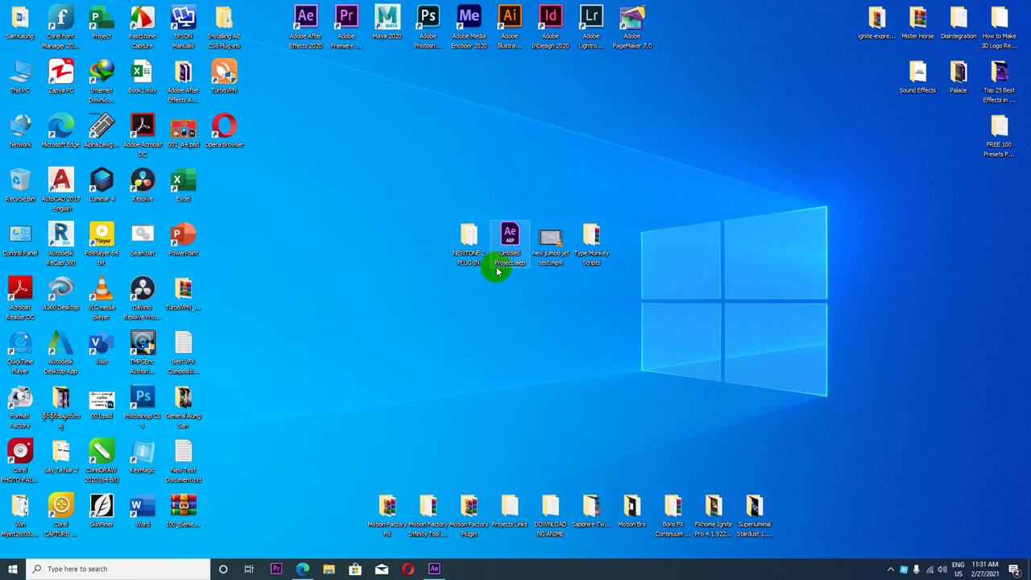
Line up NEWTONE 2 PLUG-IN and Type Monkey Scripts in one desktop row, refresh, and run clean.bat.
drag(469, 241, 643, 197)
click(590, 252)
drag(590, 252, 537, 208)
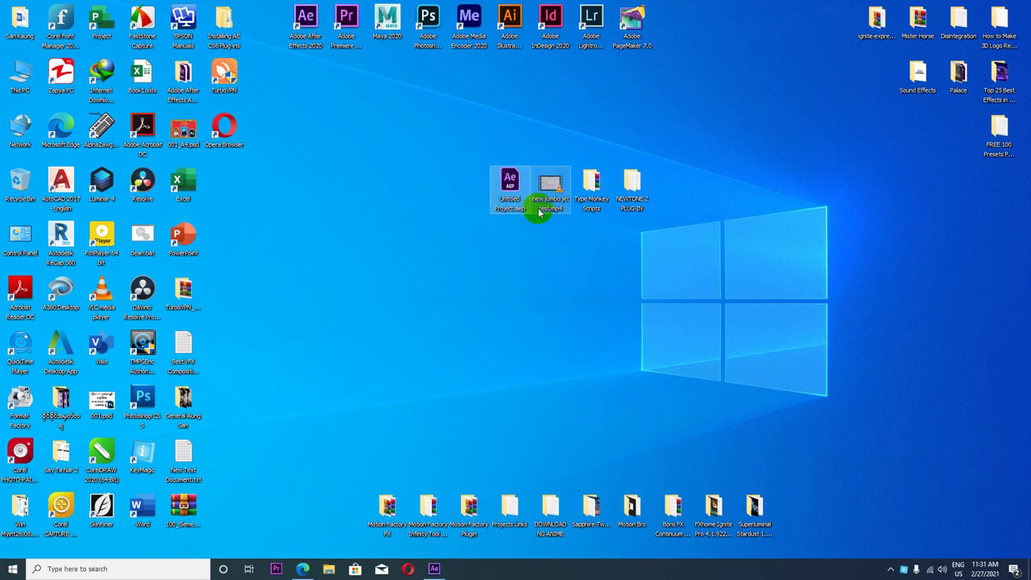
right_click(378, 193)
click(392, 223)
right_click(375, 193)
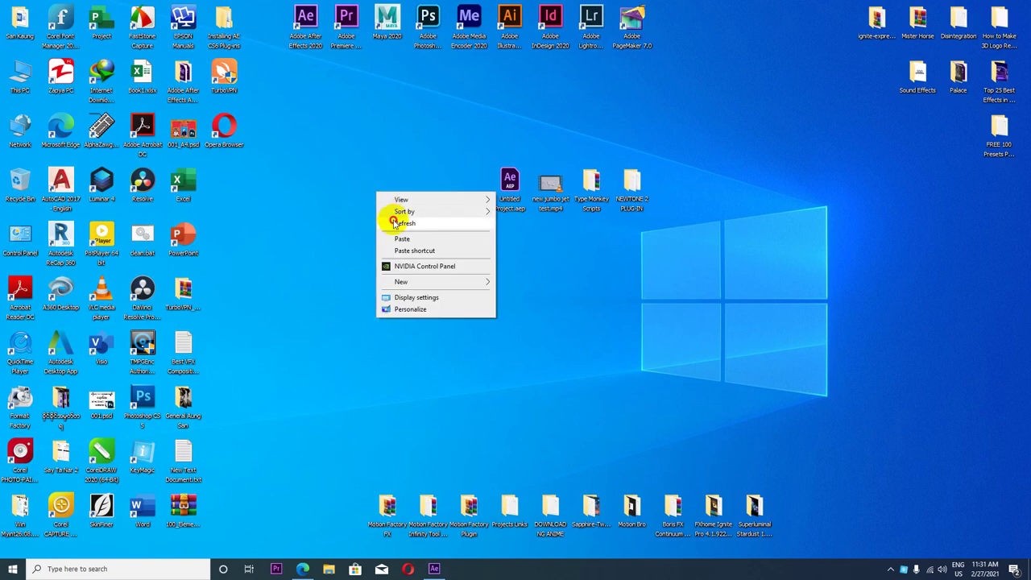
click(392, 223)
double_click(140, 236)
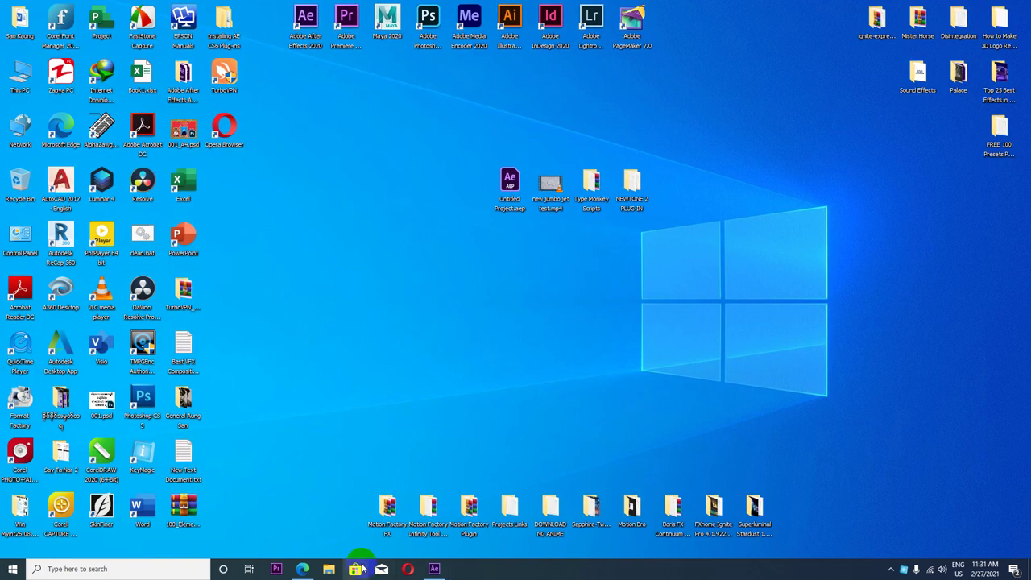
Restore the Edge window showing the tutorial channel's YouTube Videos page.
click(312, 570)
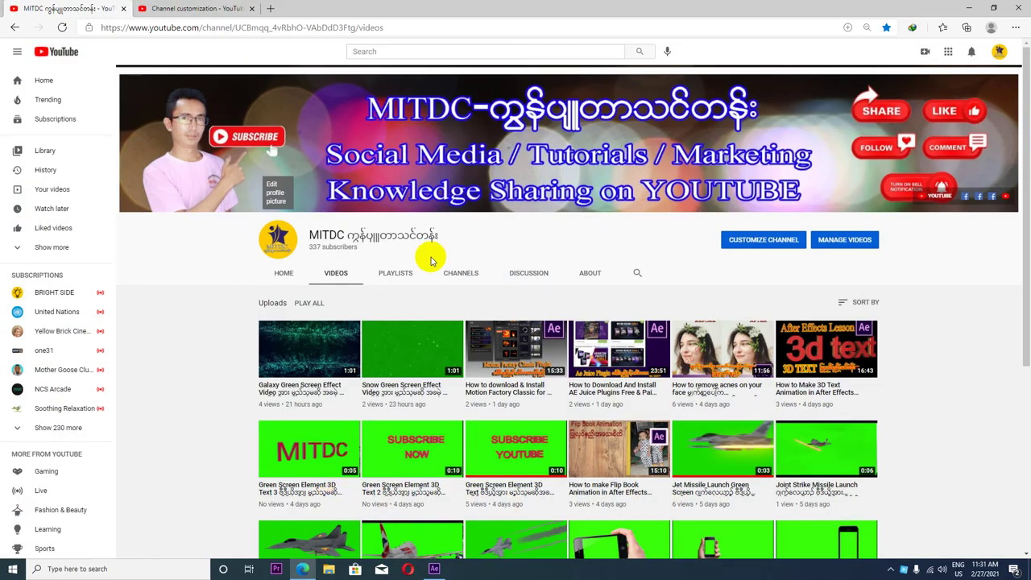